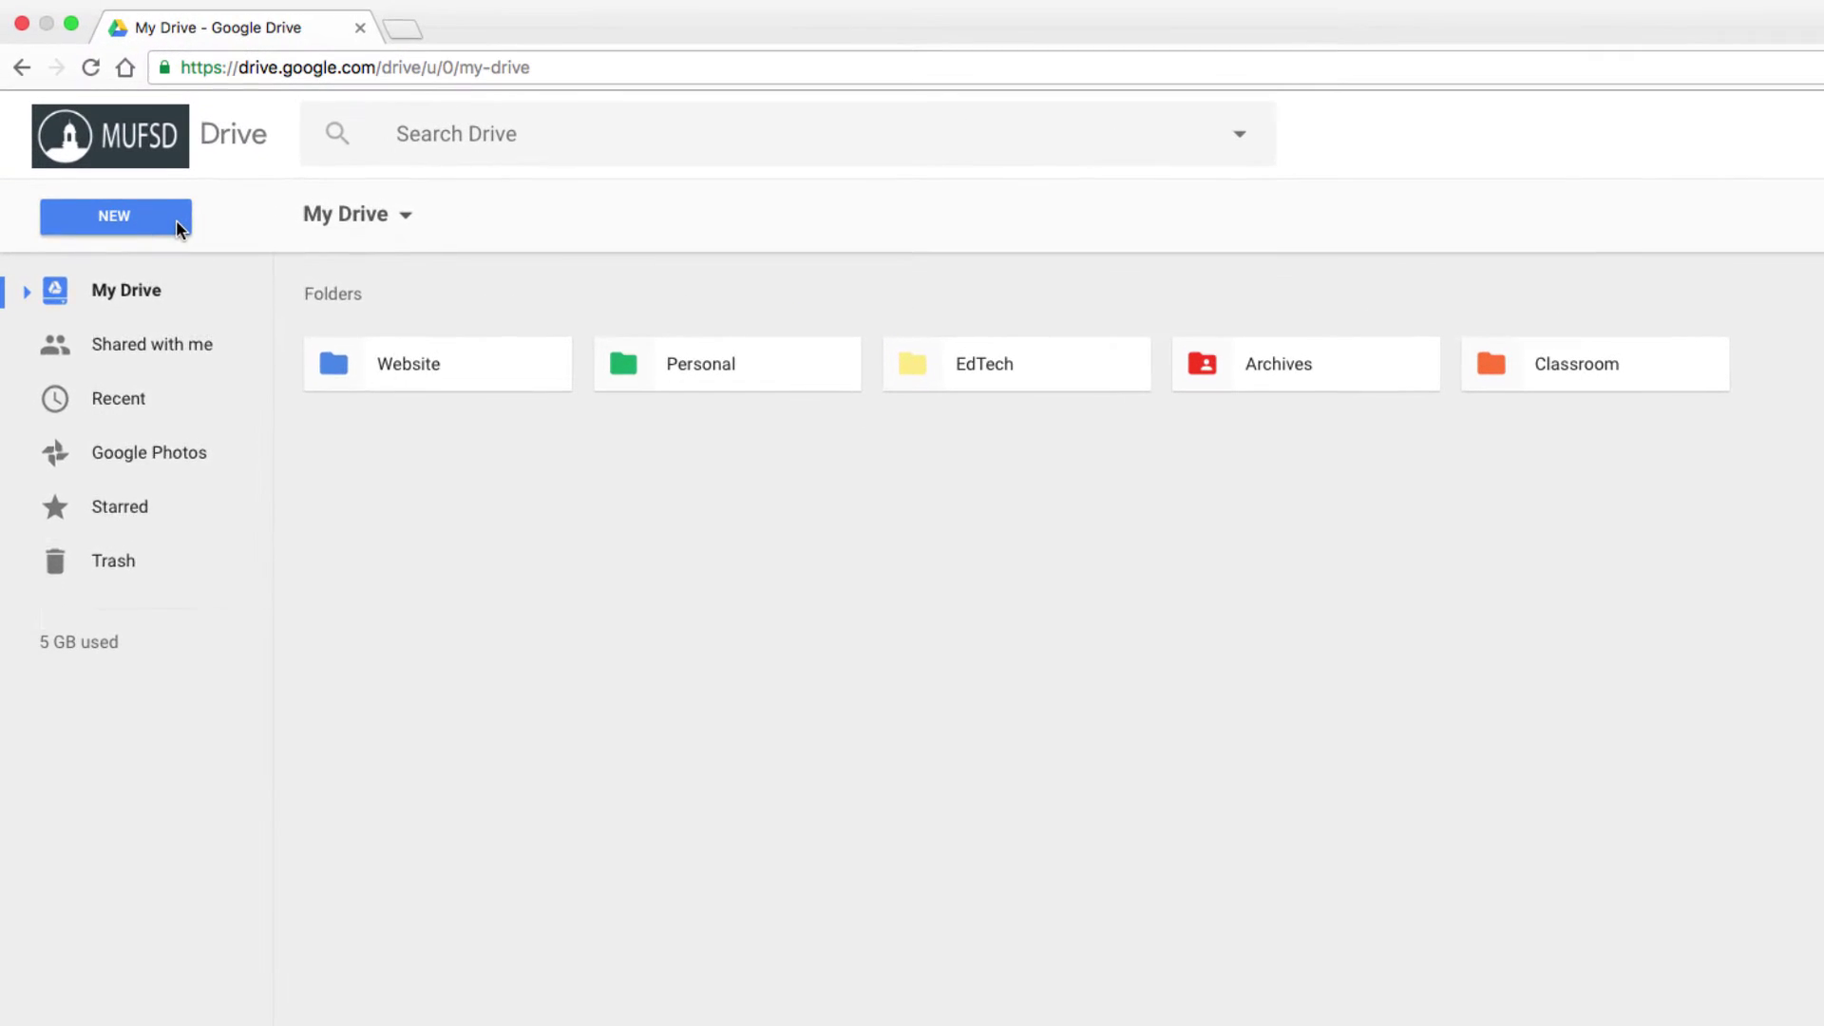
- Create a new blank Google Form from Drive's New menu under More
click(175, 221)
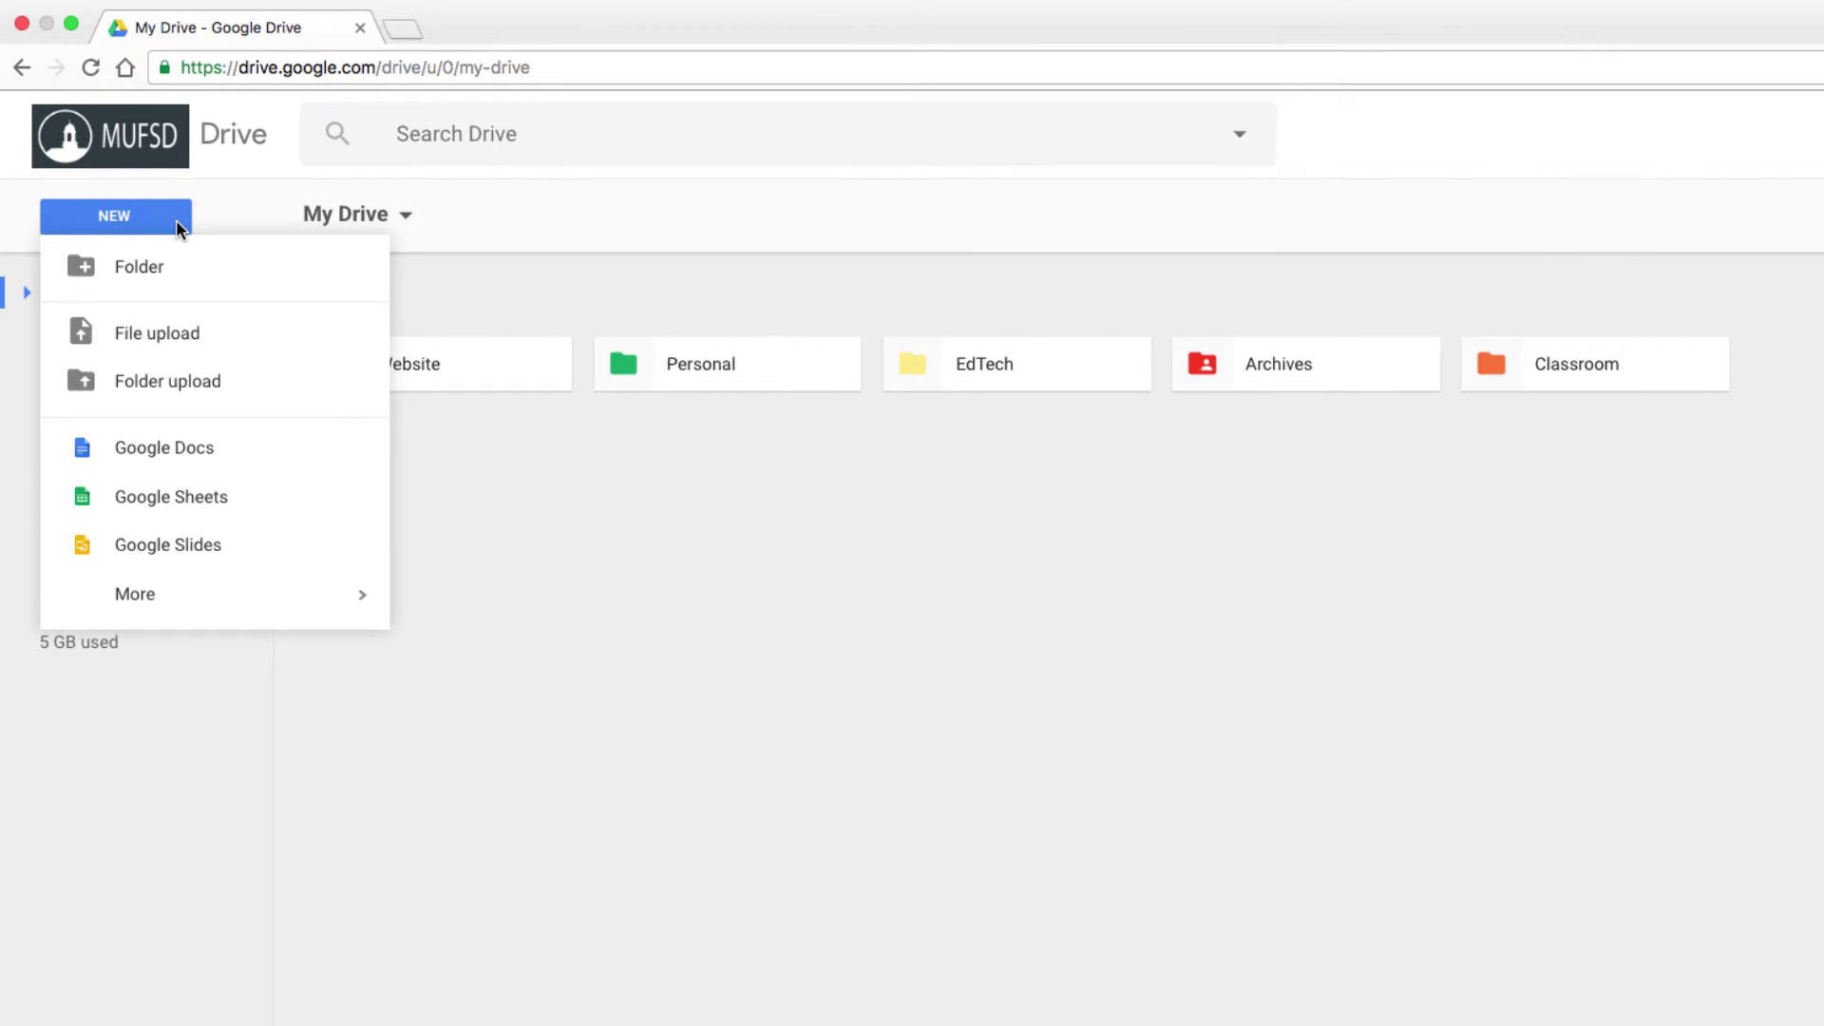
mouse_move(241, 597)
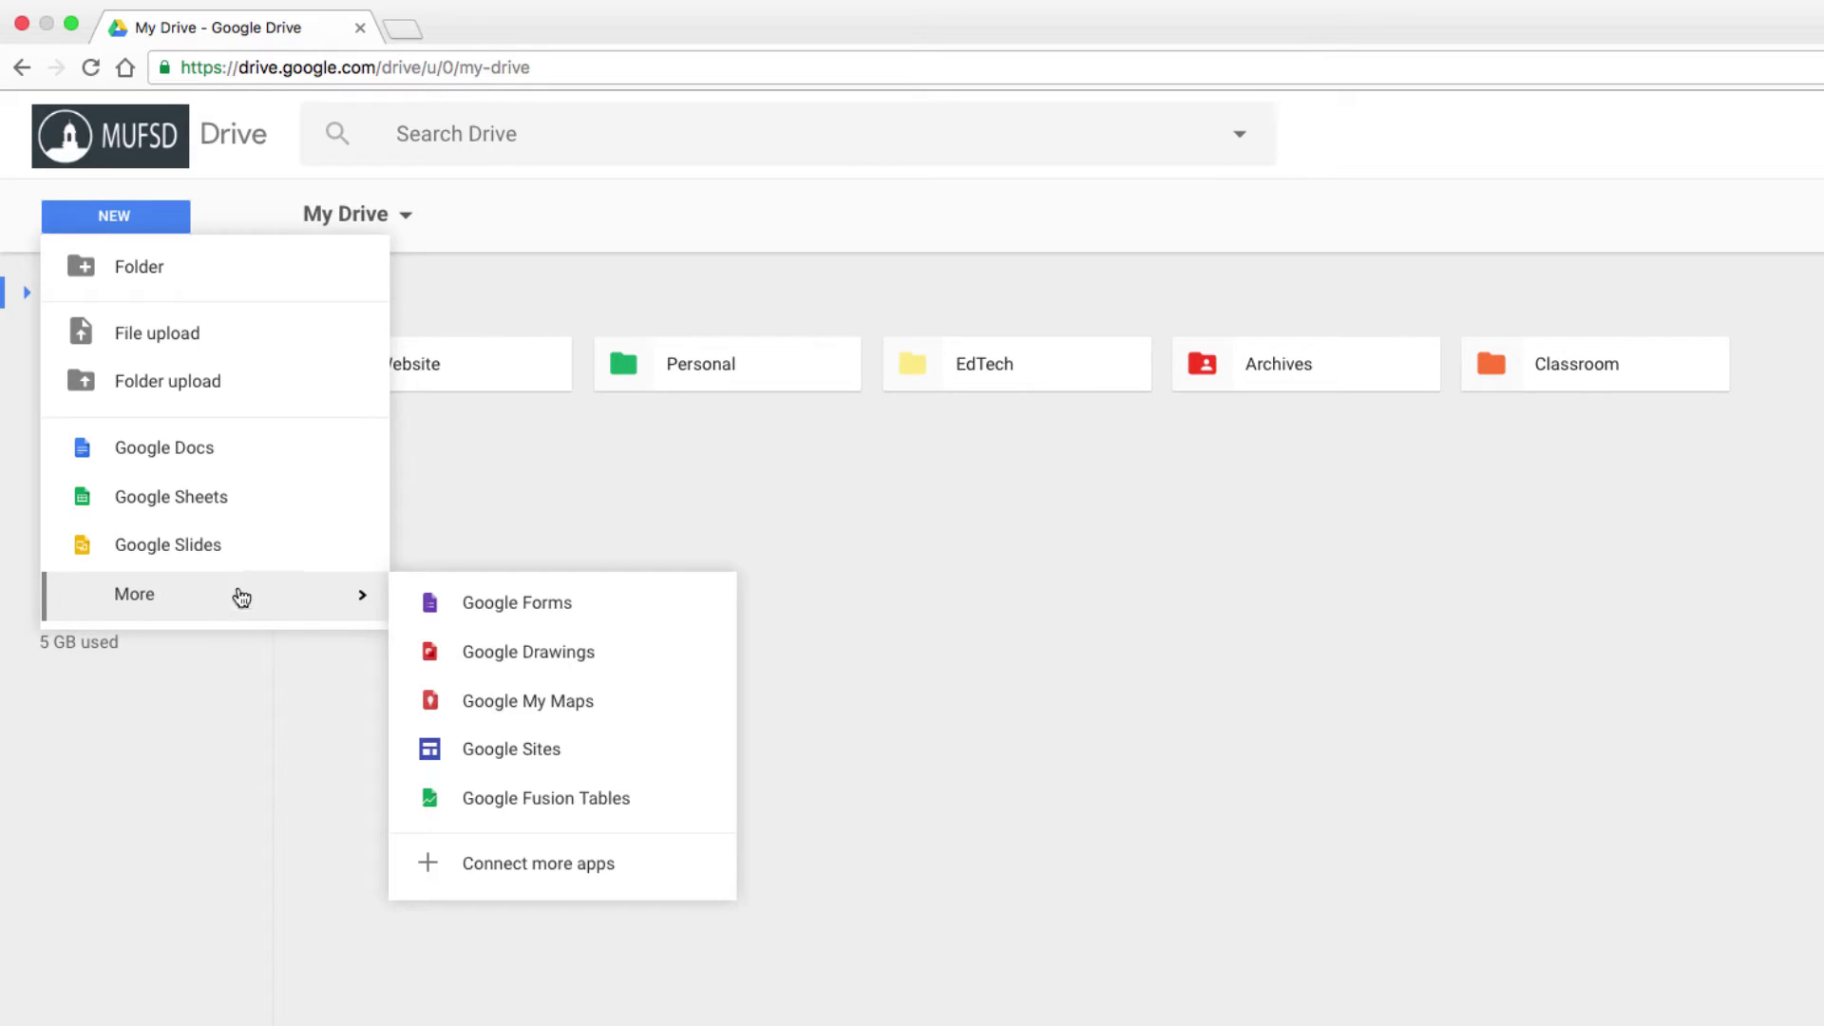
click(440, 601)
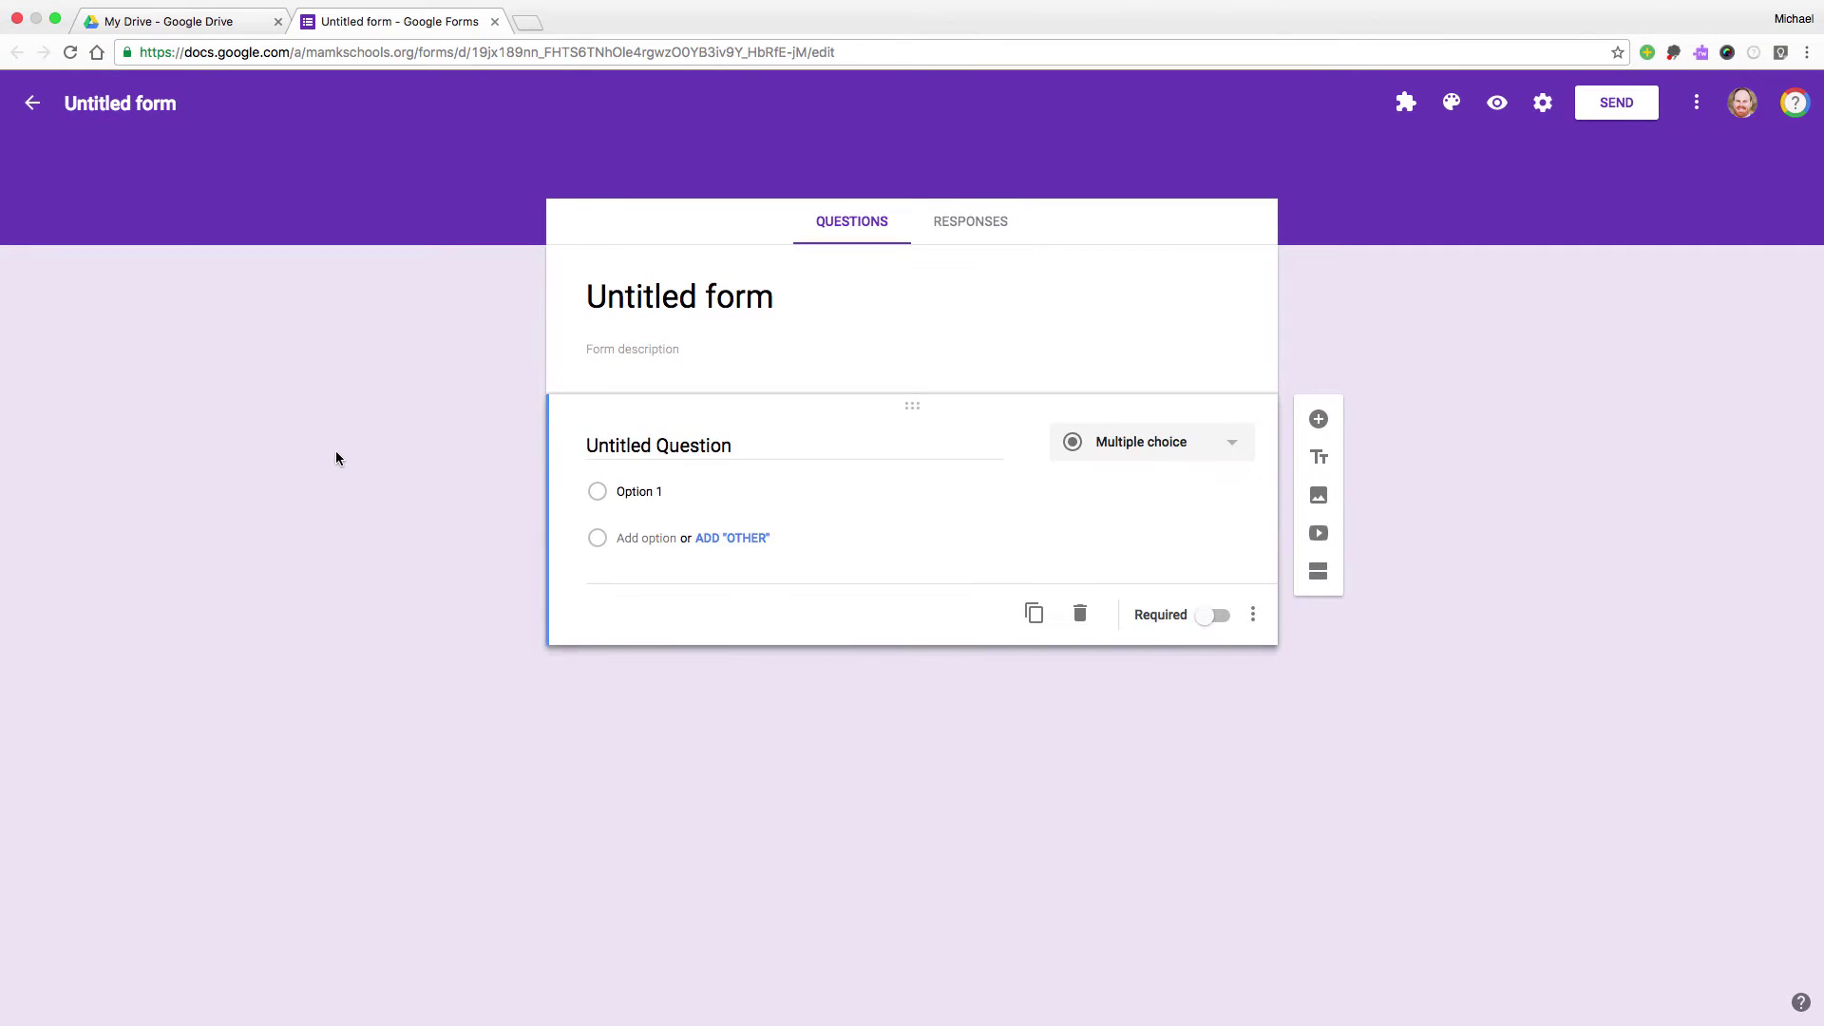
- Change the form title from 'Untitled form' to 'Video Upload'
click(137, 104)
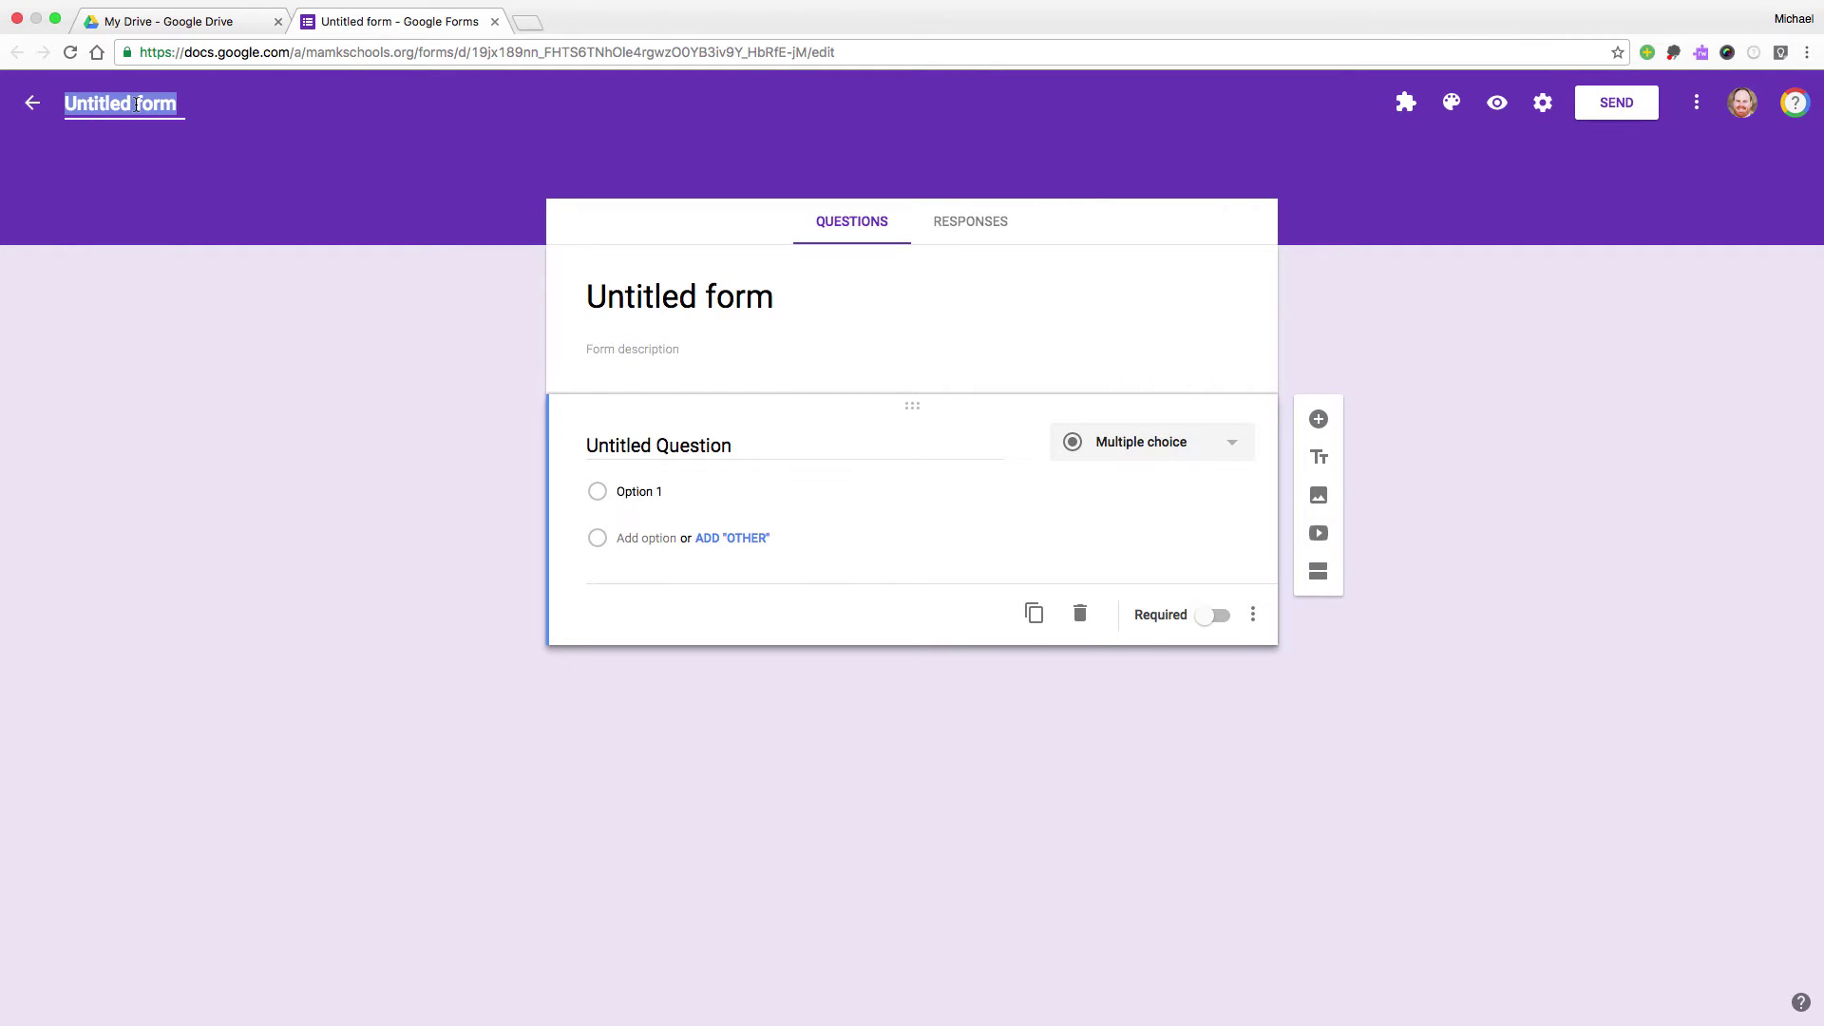
text(Video Upload)
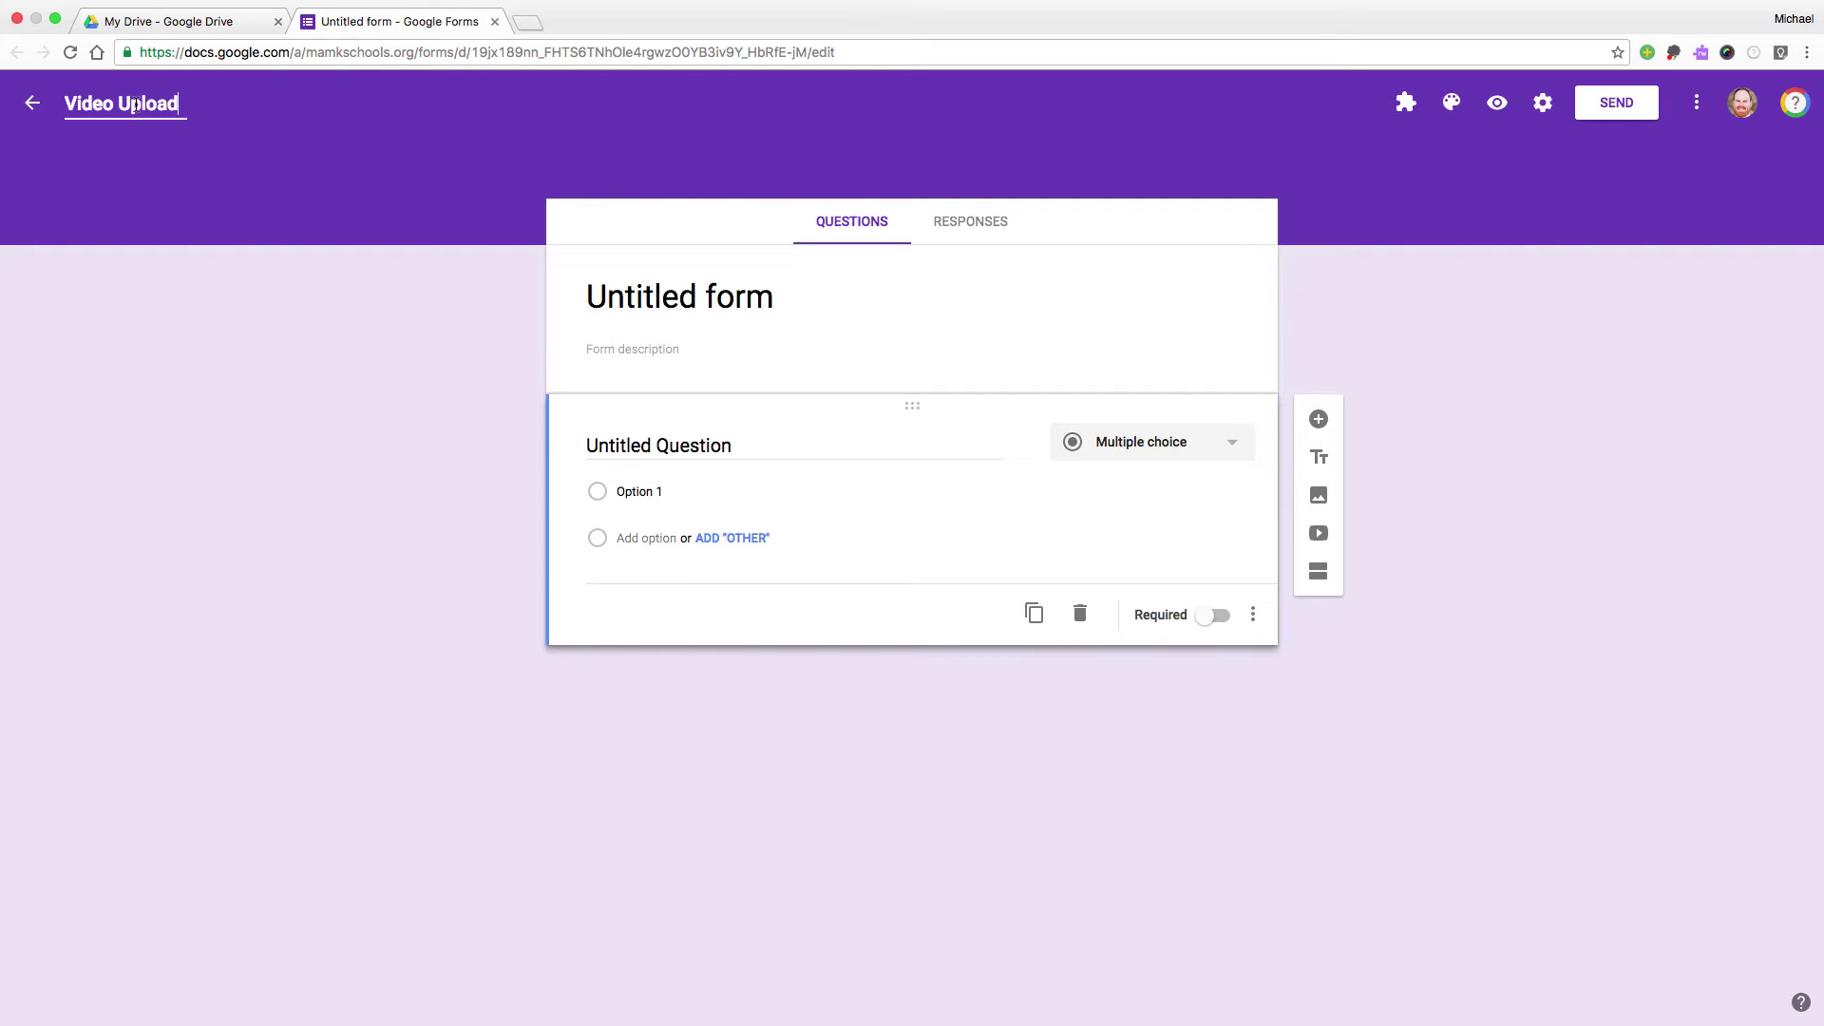
key(Return)
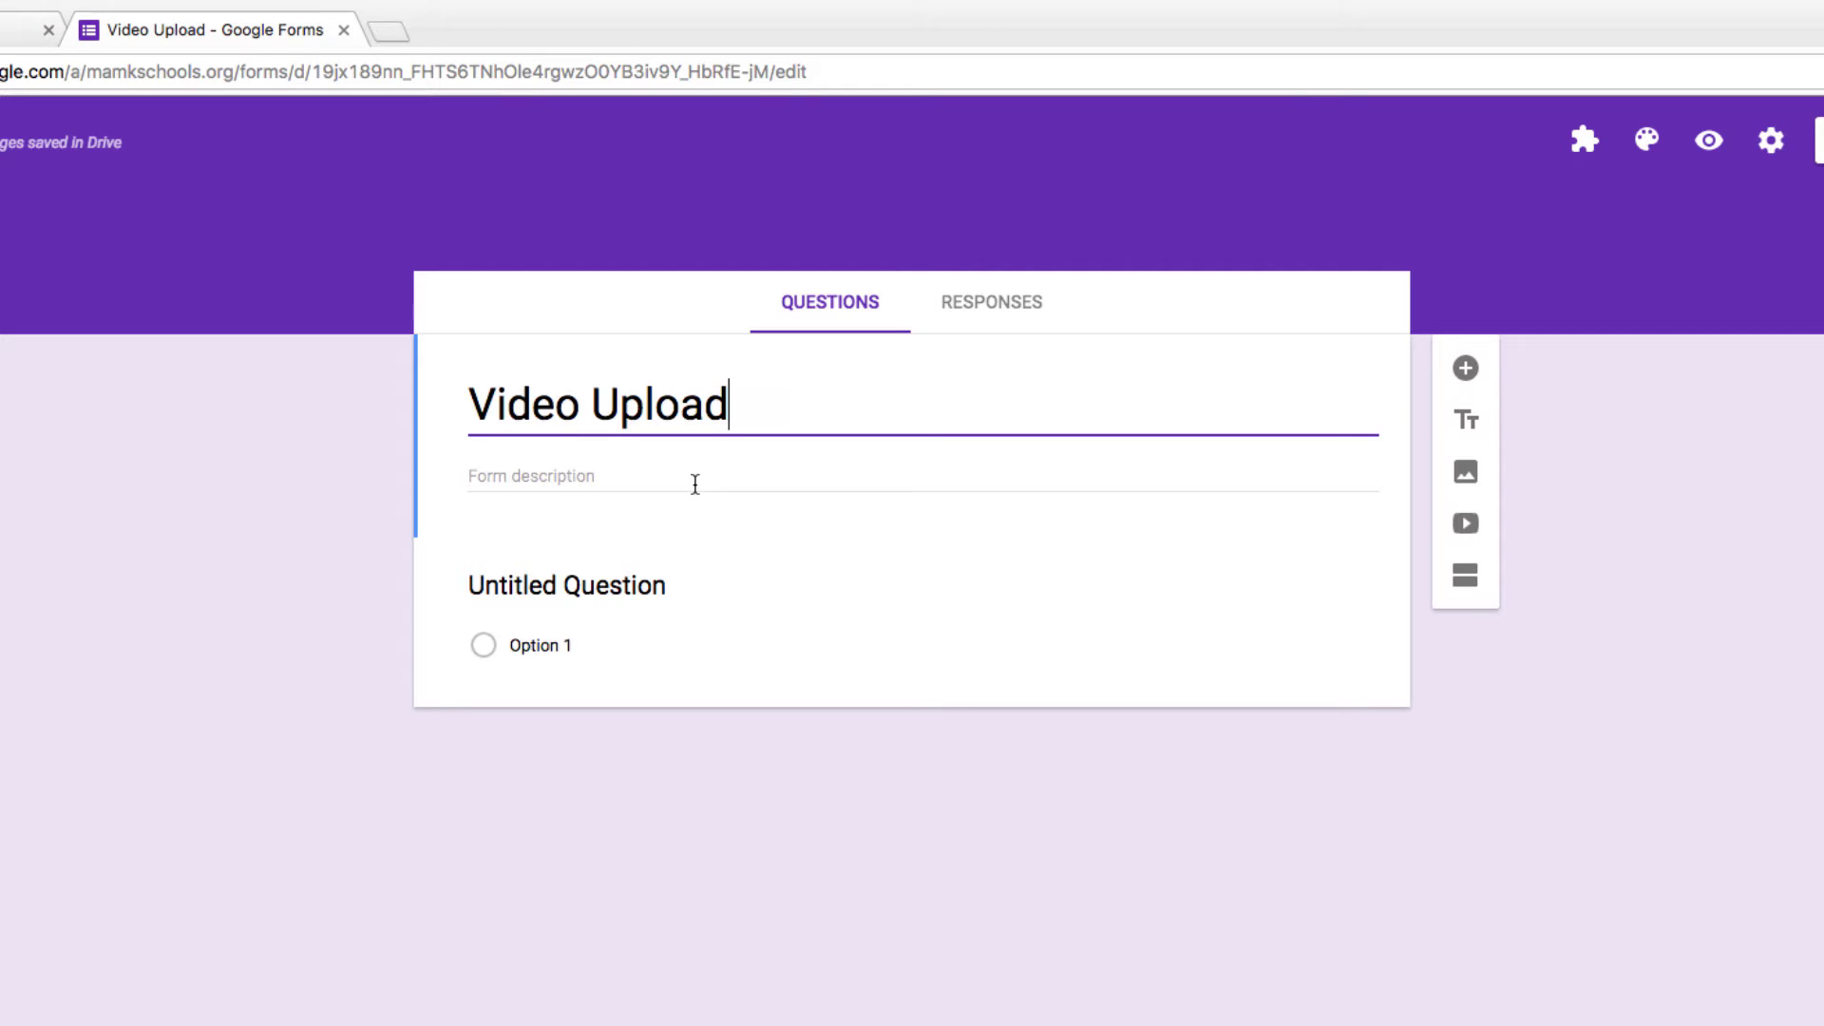
- Title the first question 'Student Name:' and mark it required
click(632, 587)
text(S)
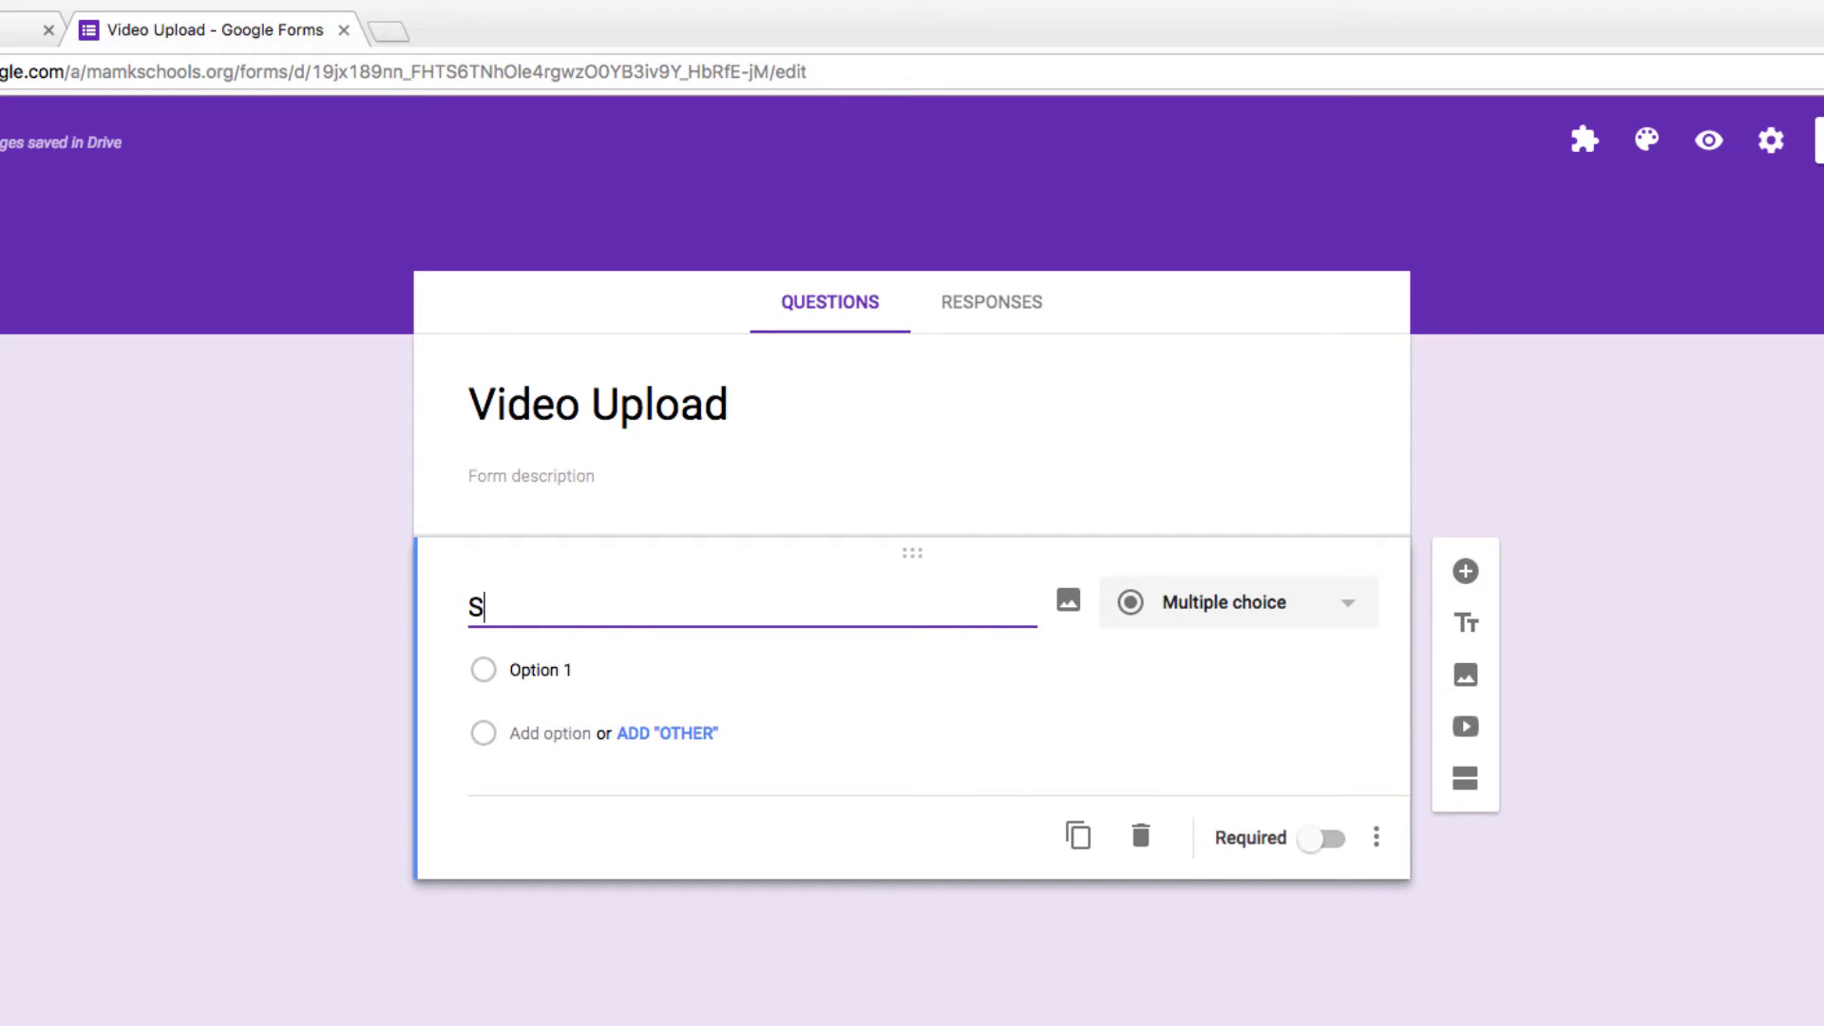
text(tudent Name:)
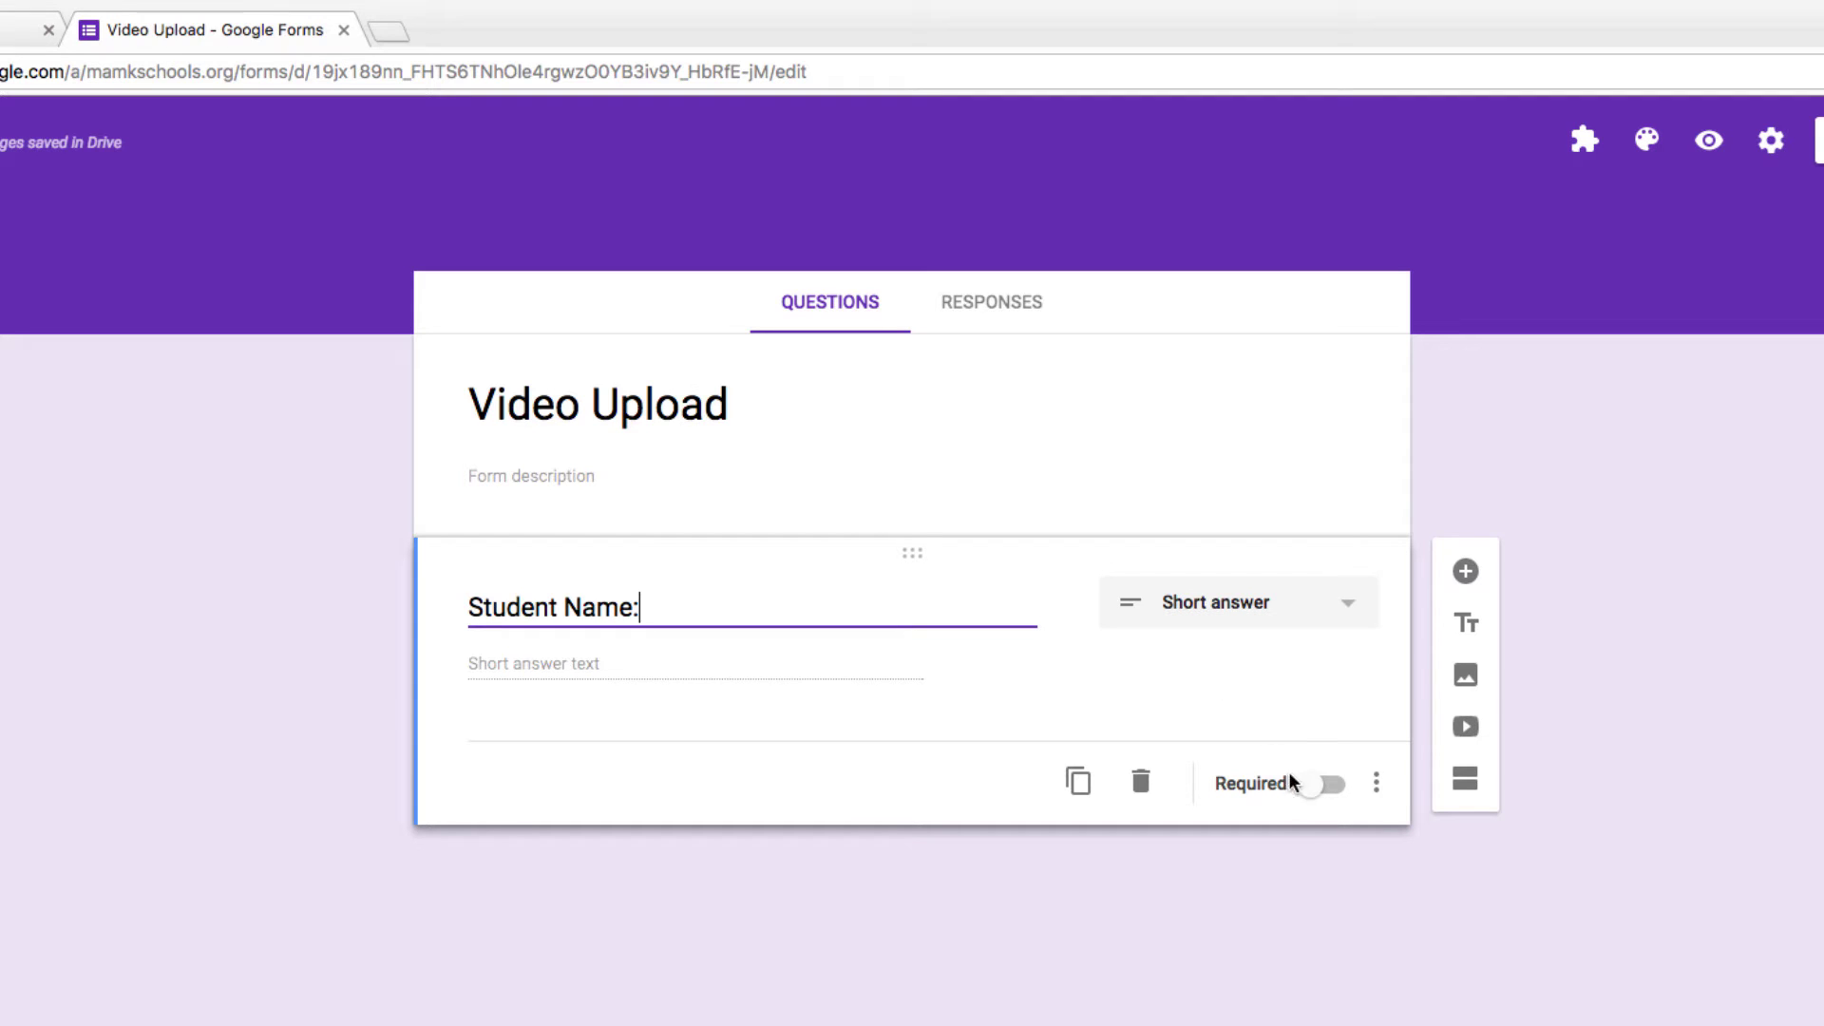
click(1321, 788)
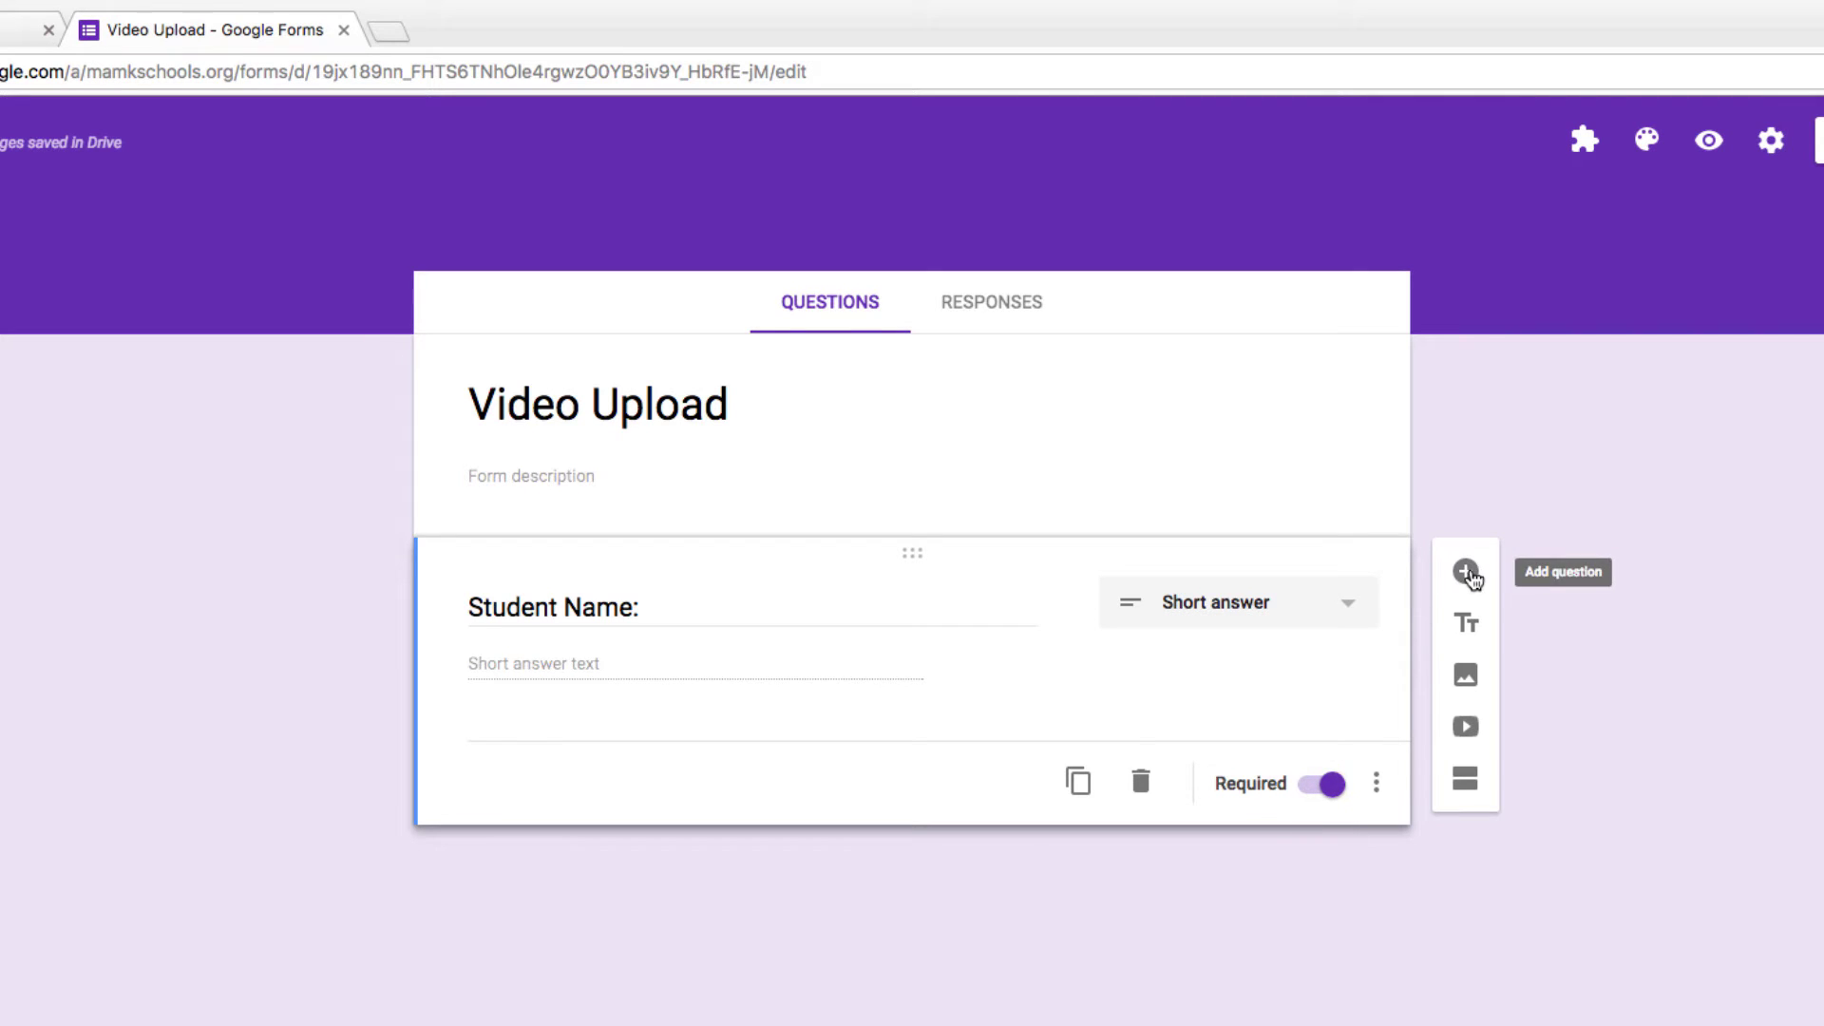
- Add a second question of type File upload, accepting that uploads are stored in Drive
click(1466, 572)
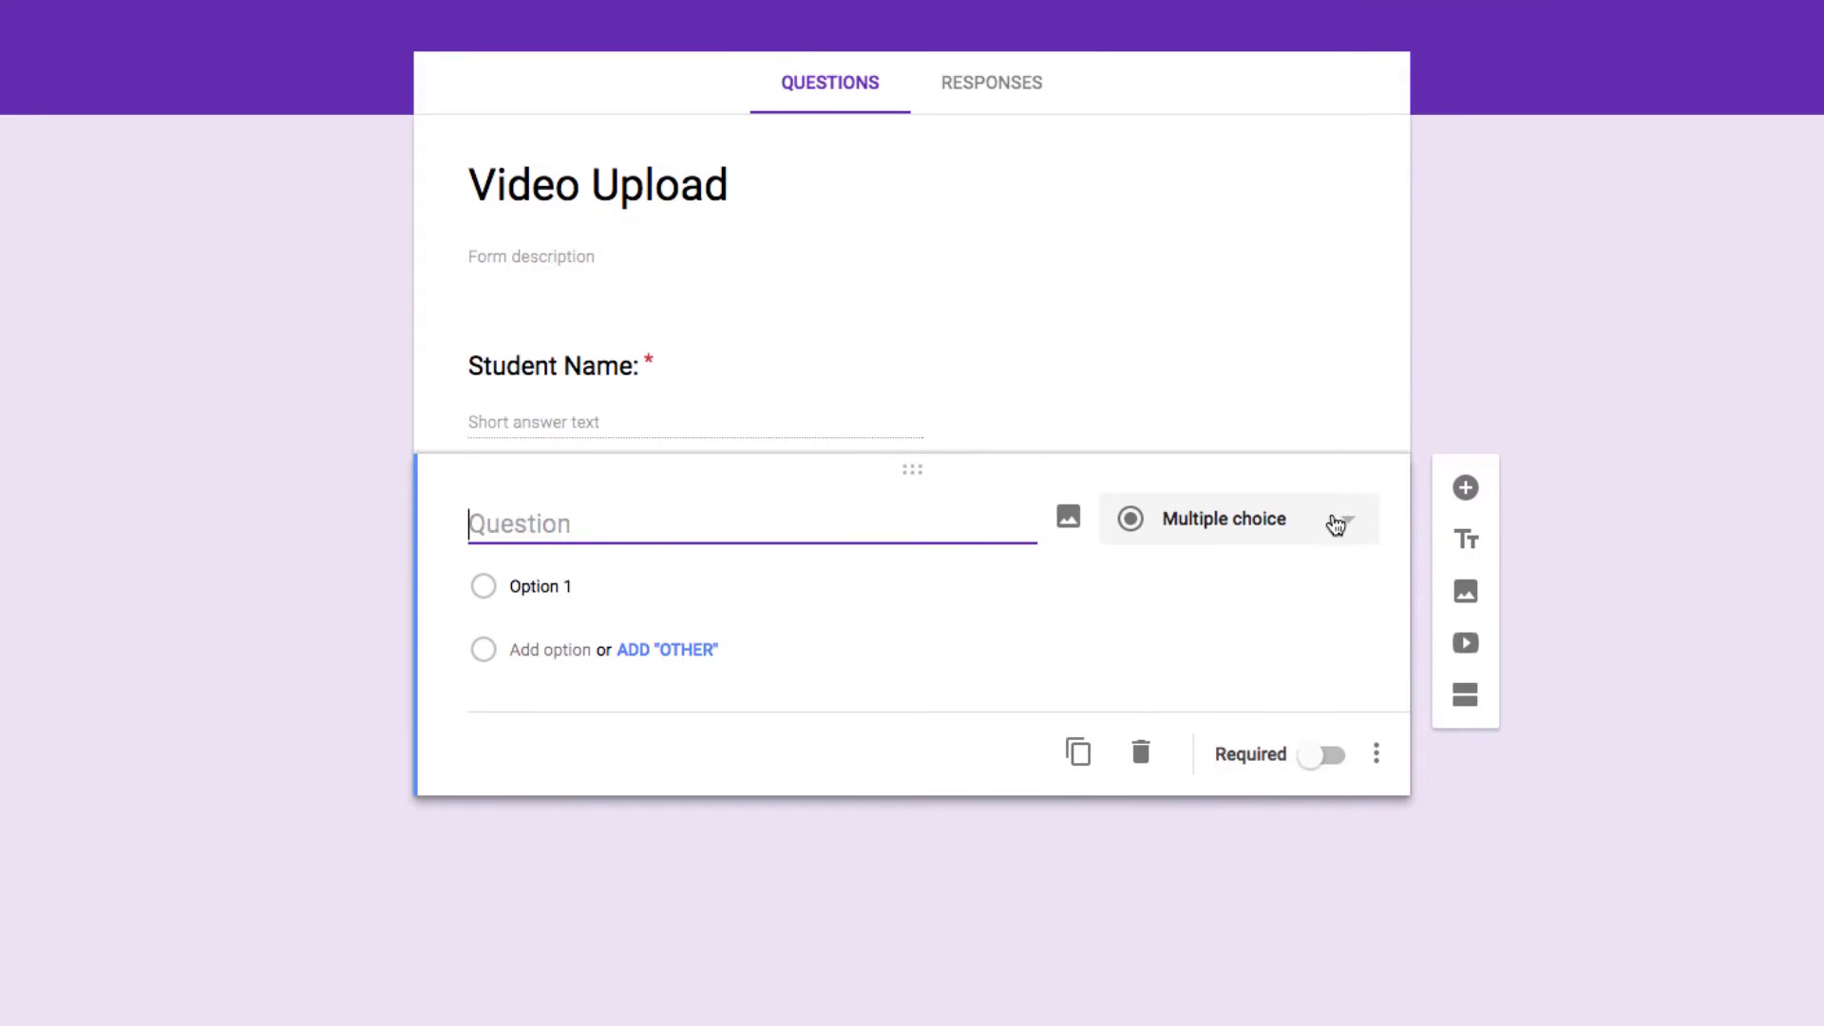
click(1336, 526)
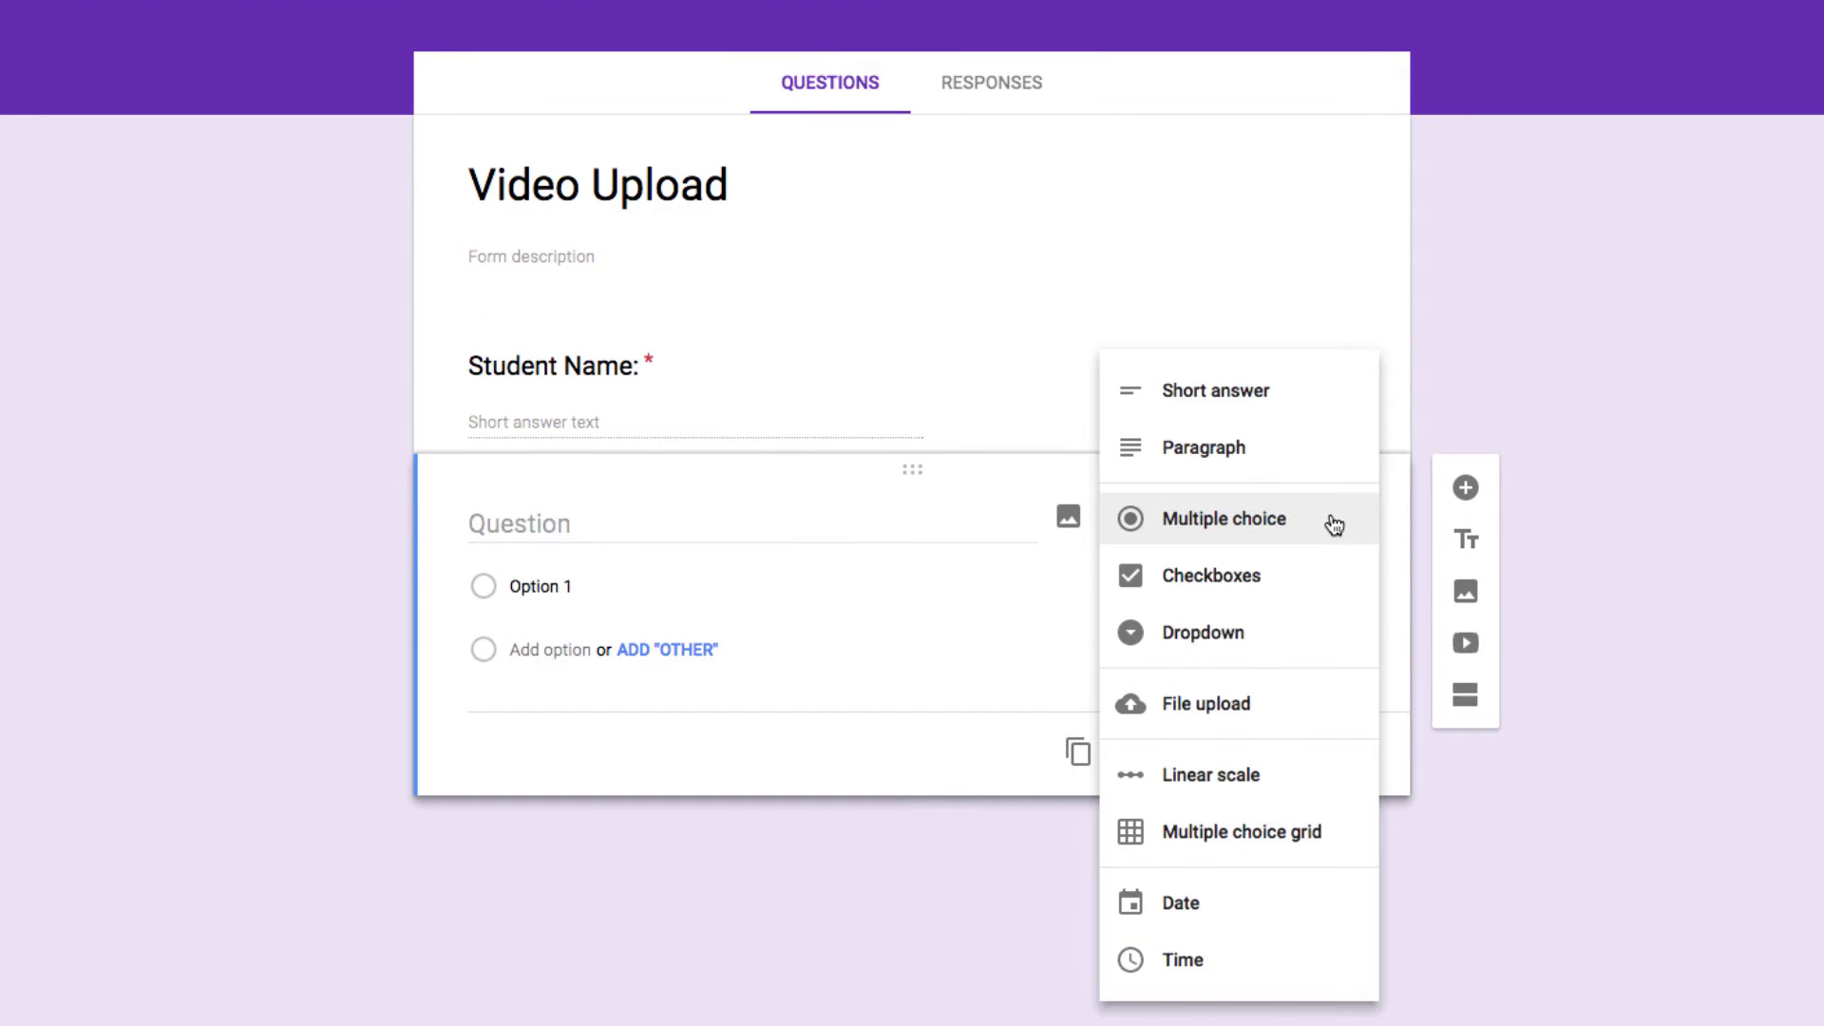
click(1317, 715)
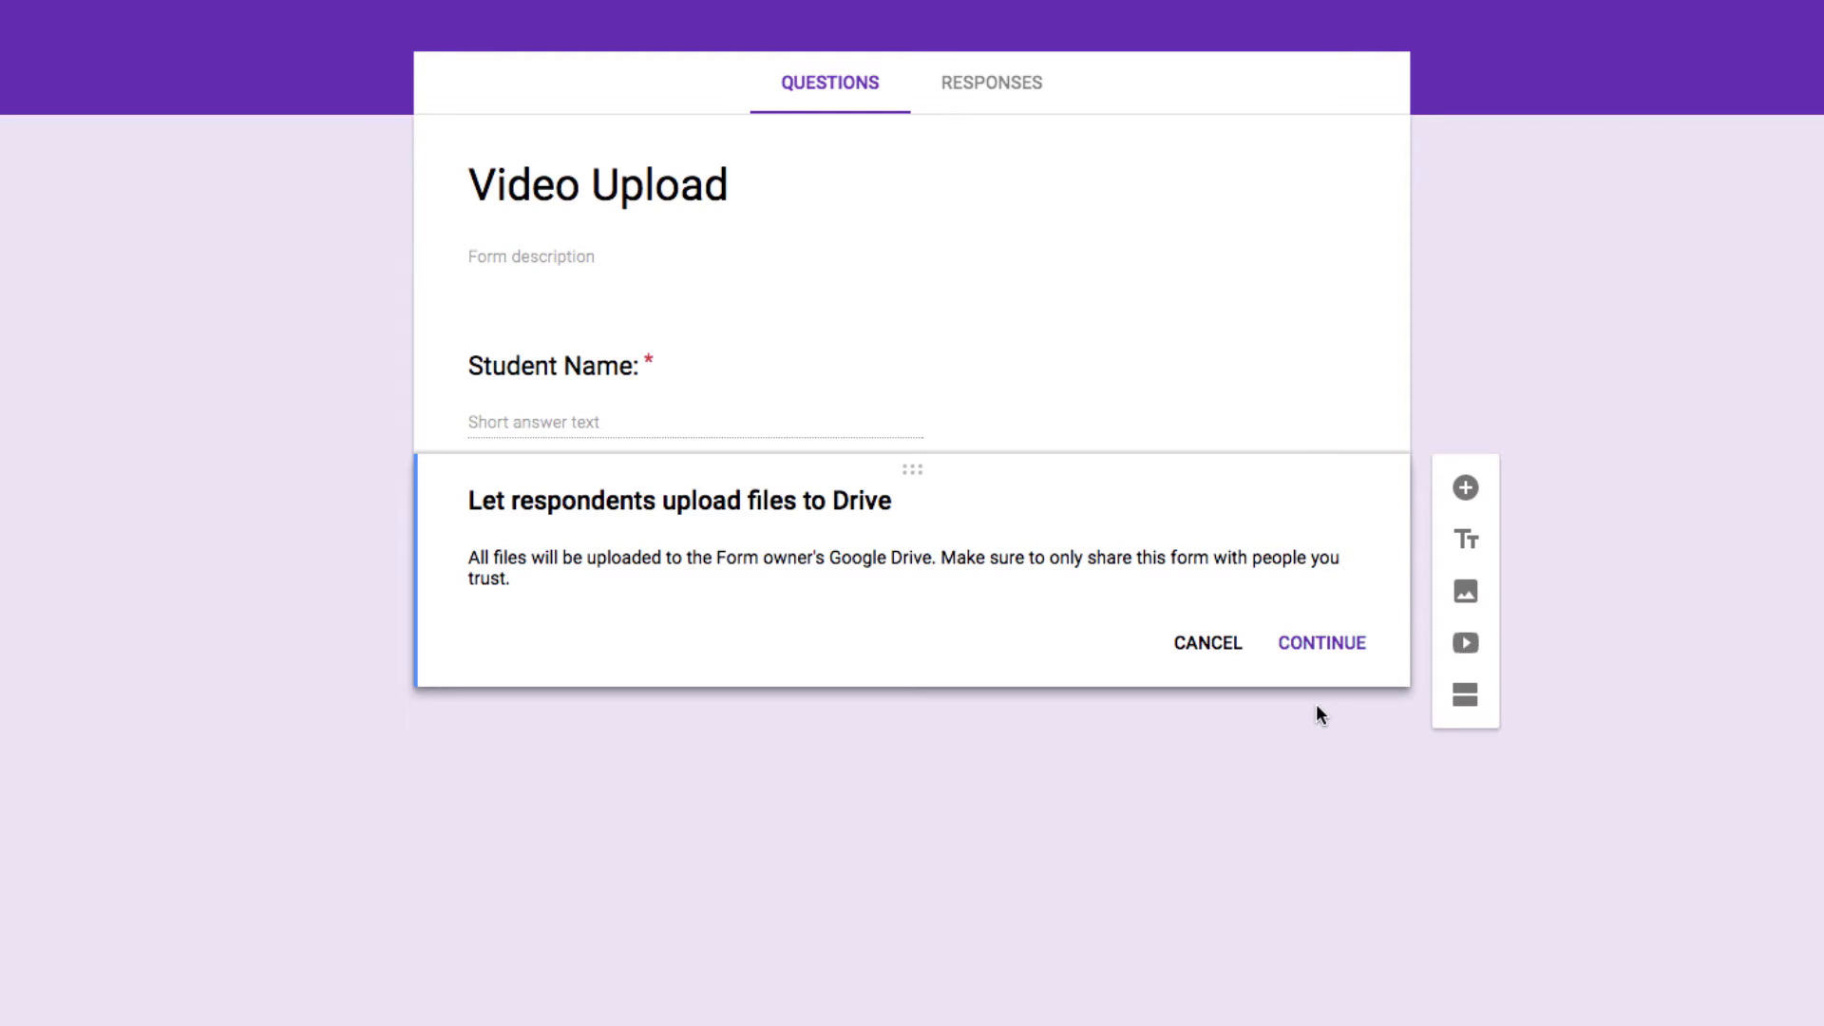
click(1324, 650)
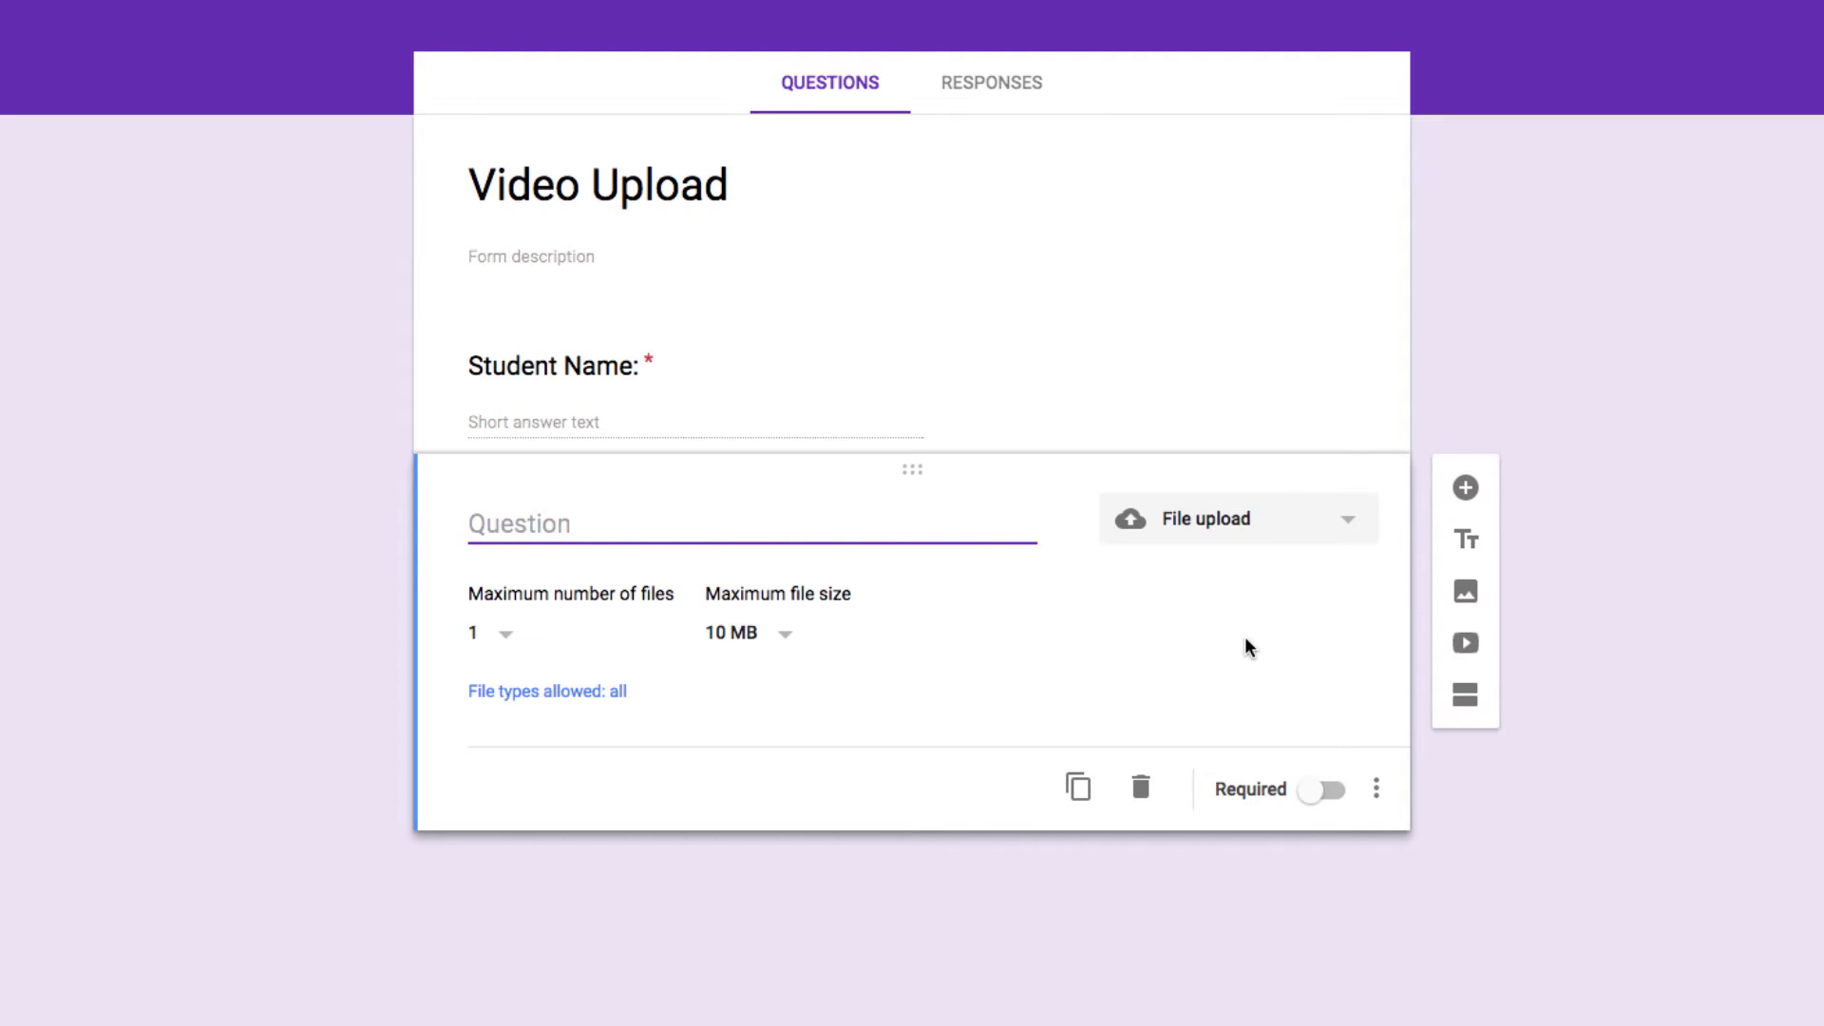
- Title the upload question 'Please upload your videos here.', cap file size at 1 GB, and view the file-type choices
text(Please)
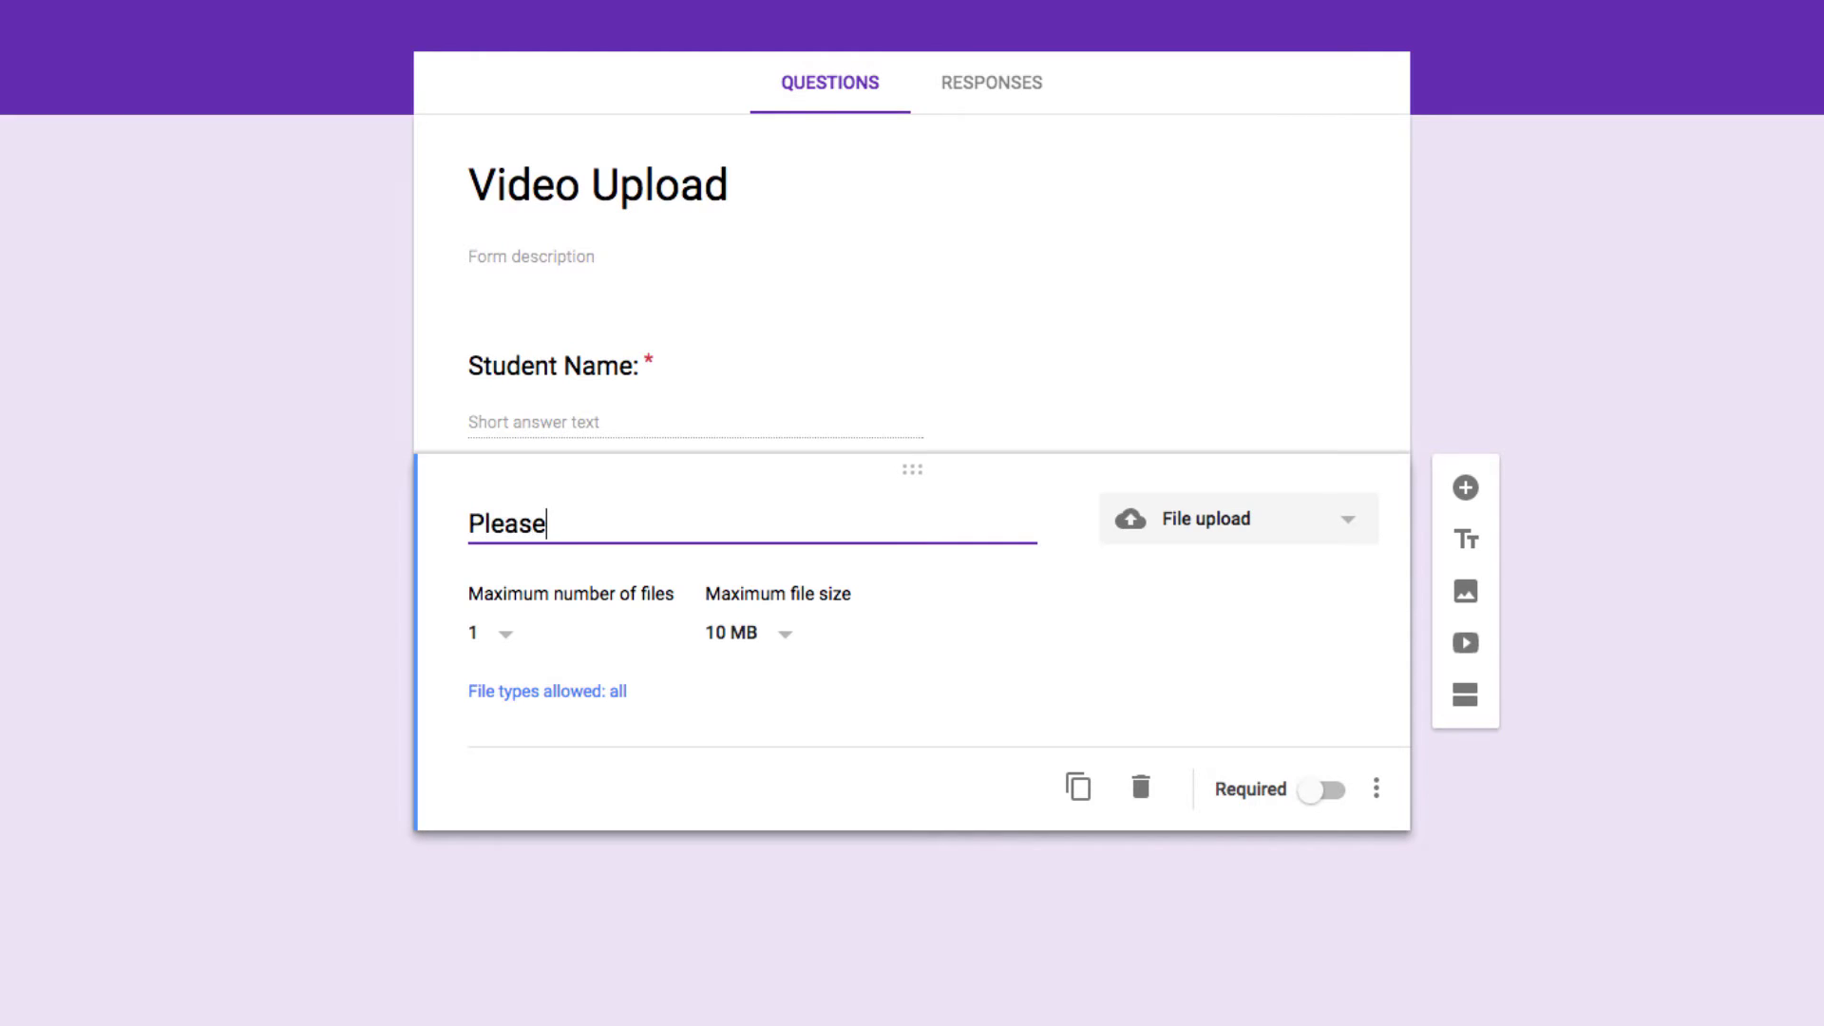
text( upload your)
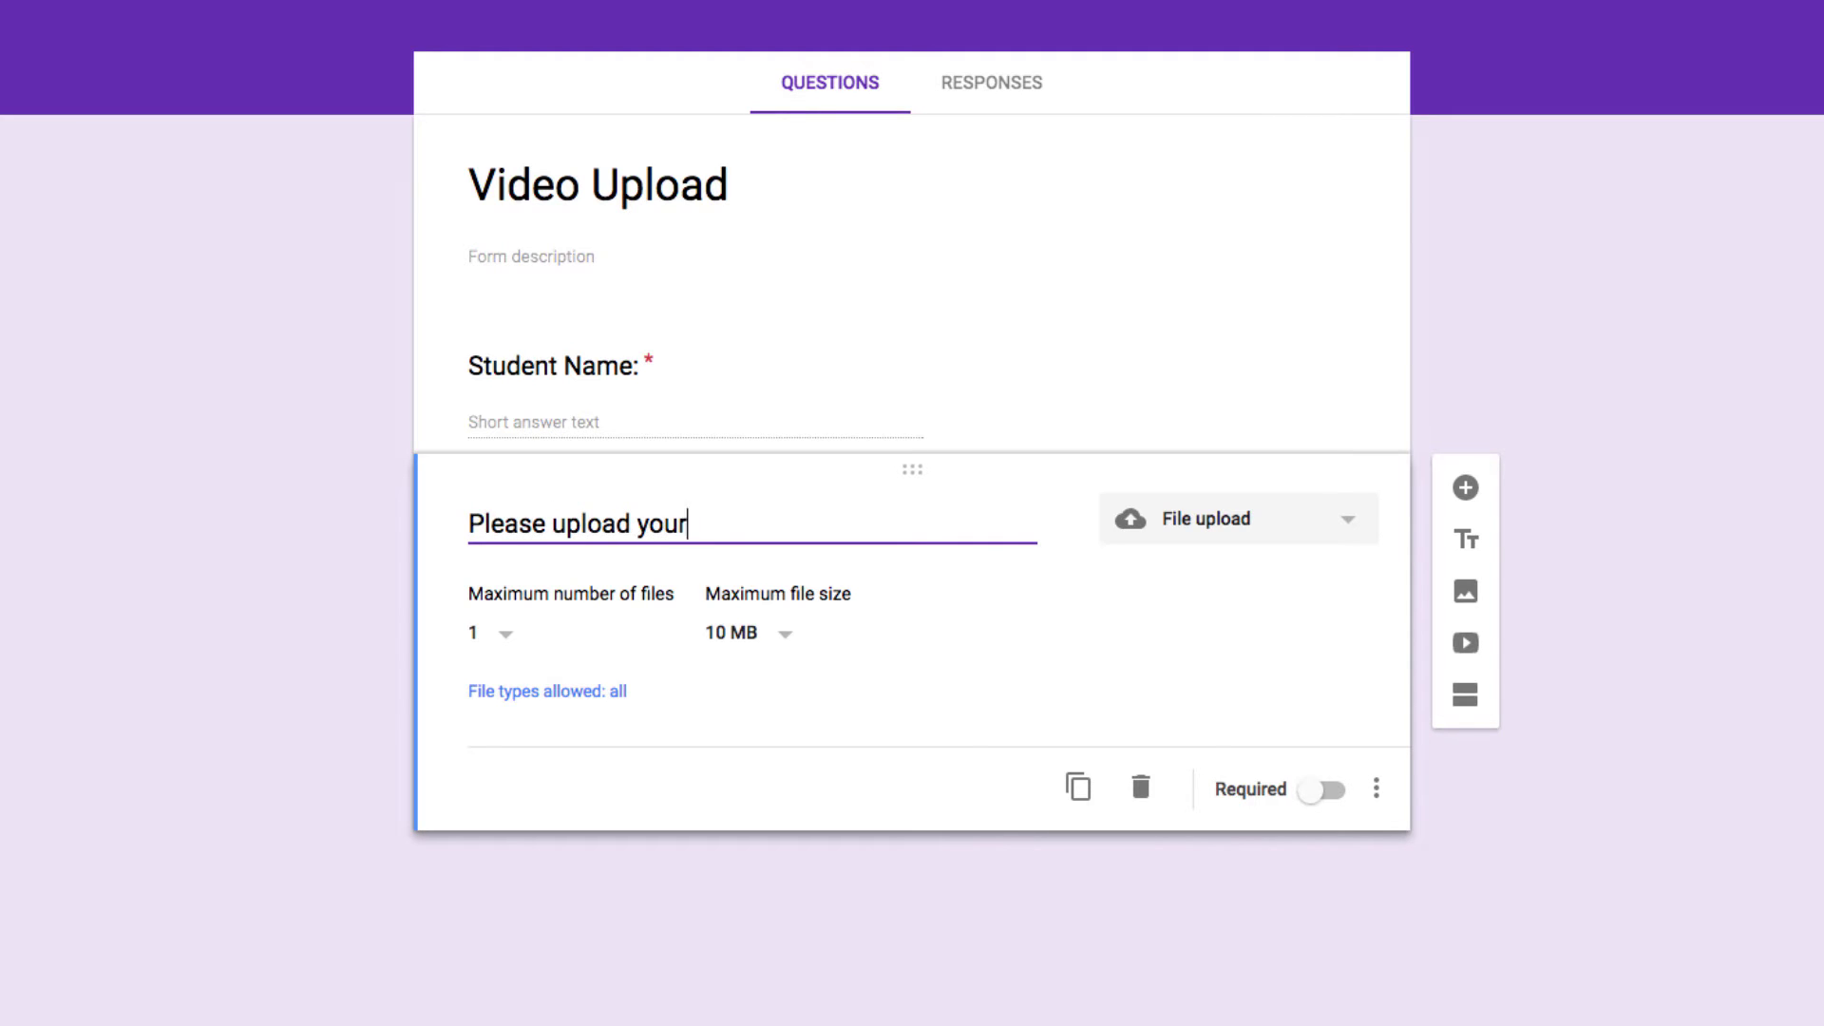
text( videos here.)
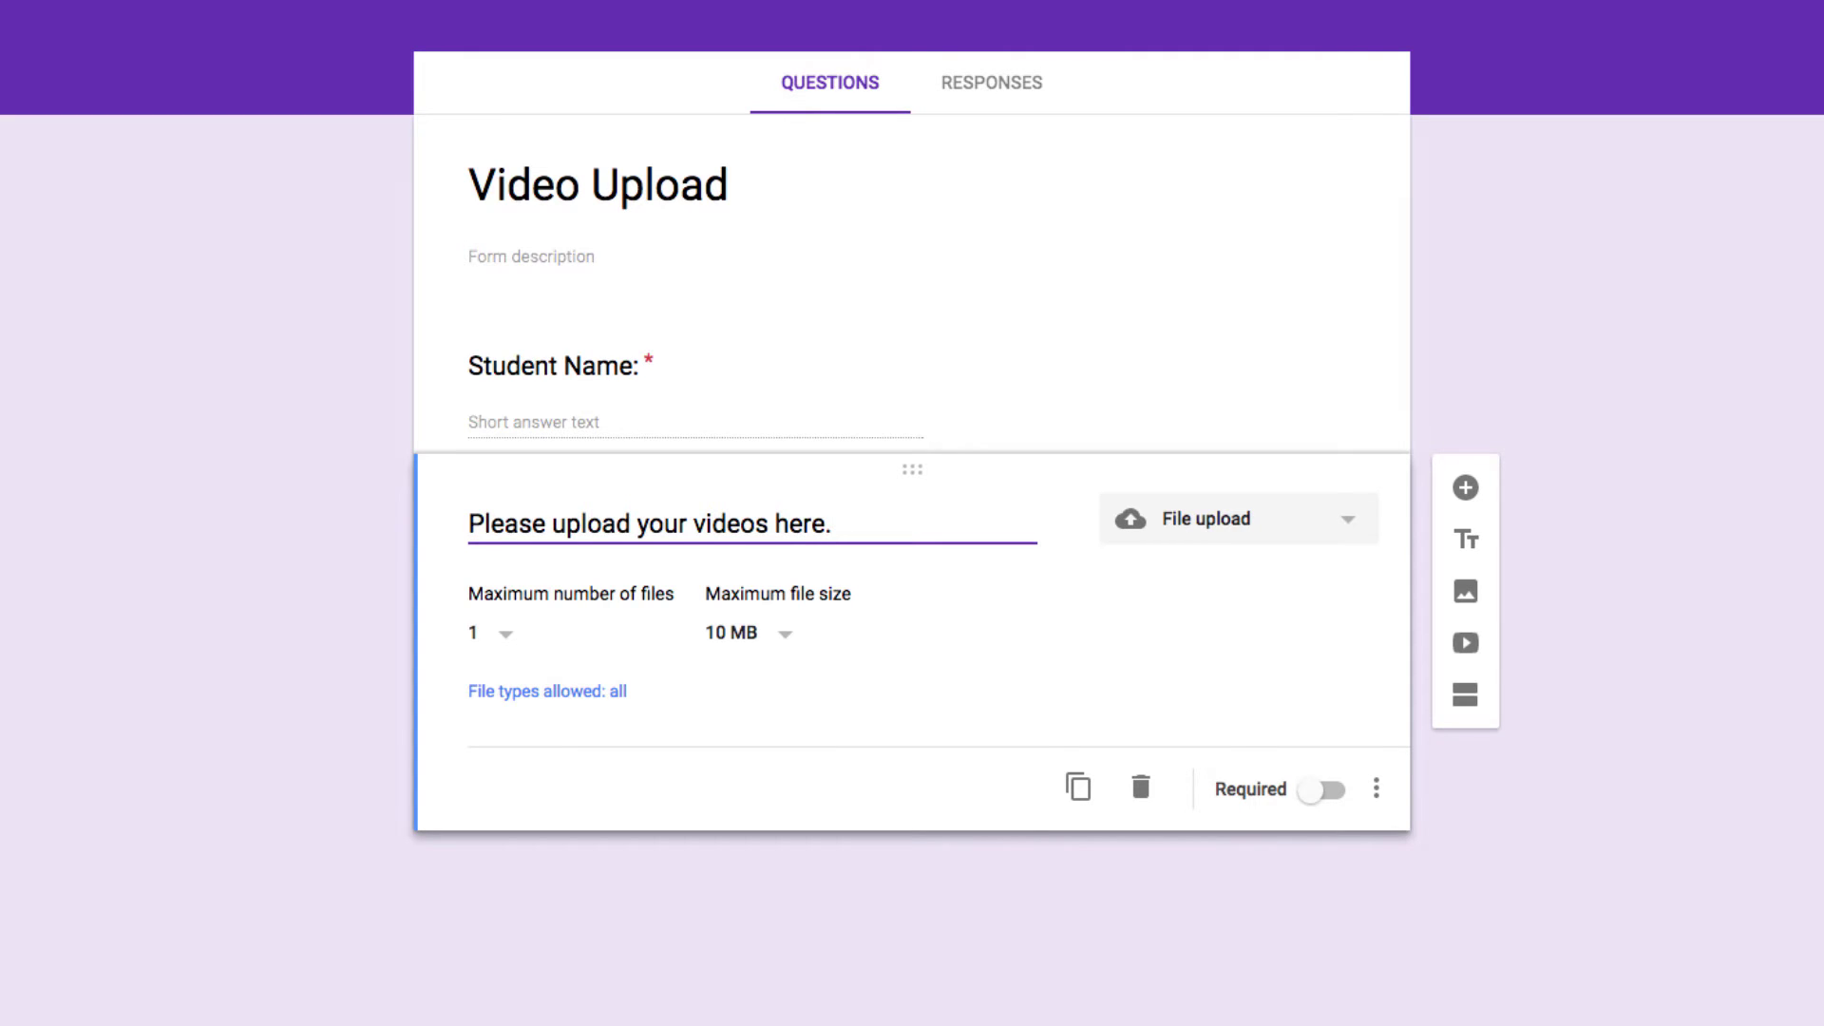
click(506, 637)
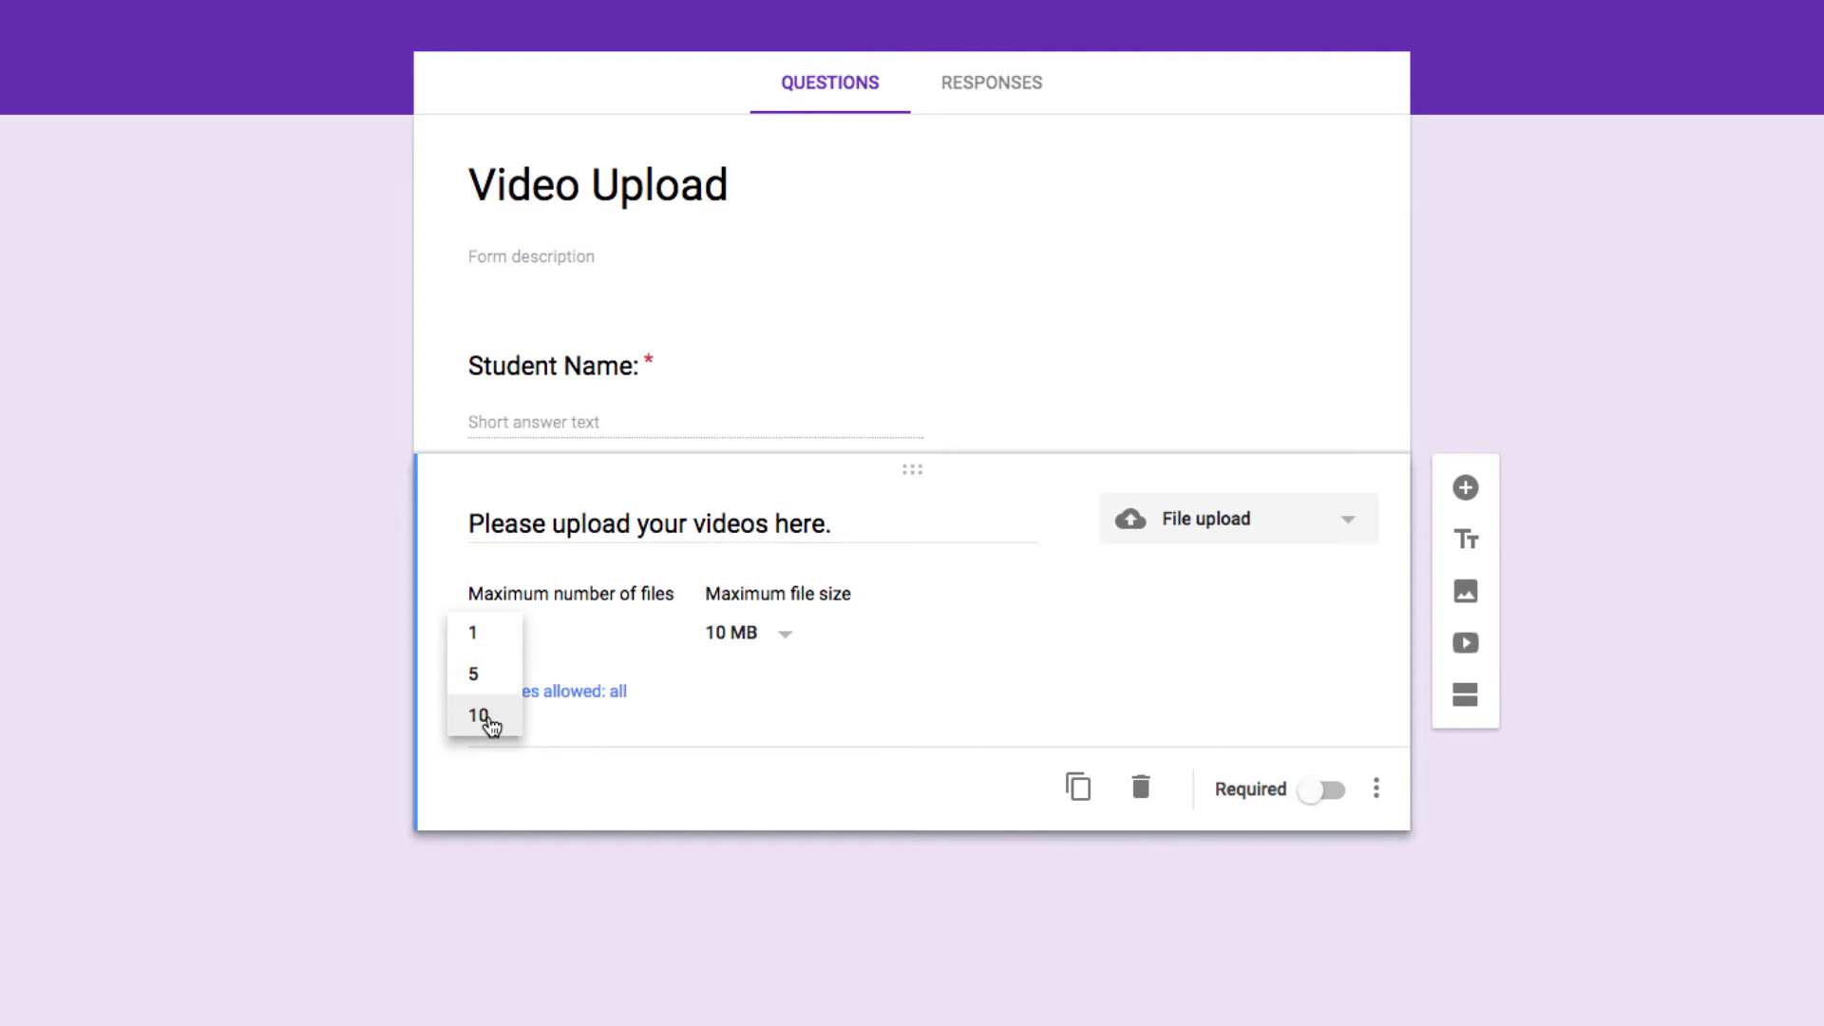
click(782, 636)
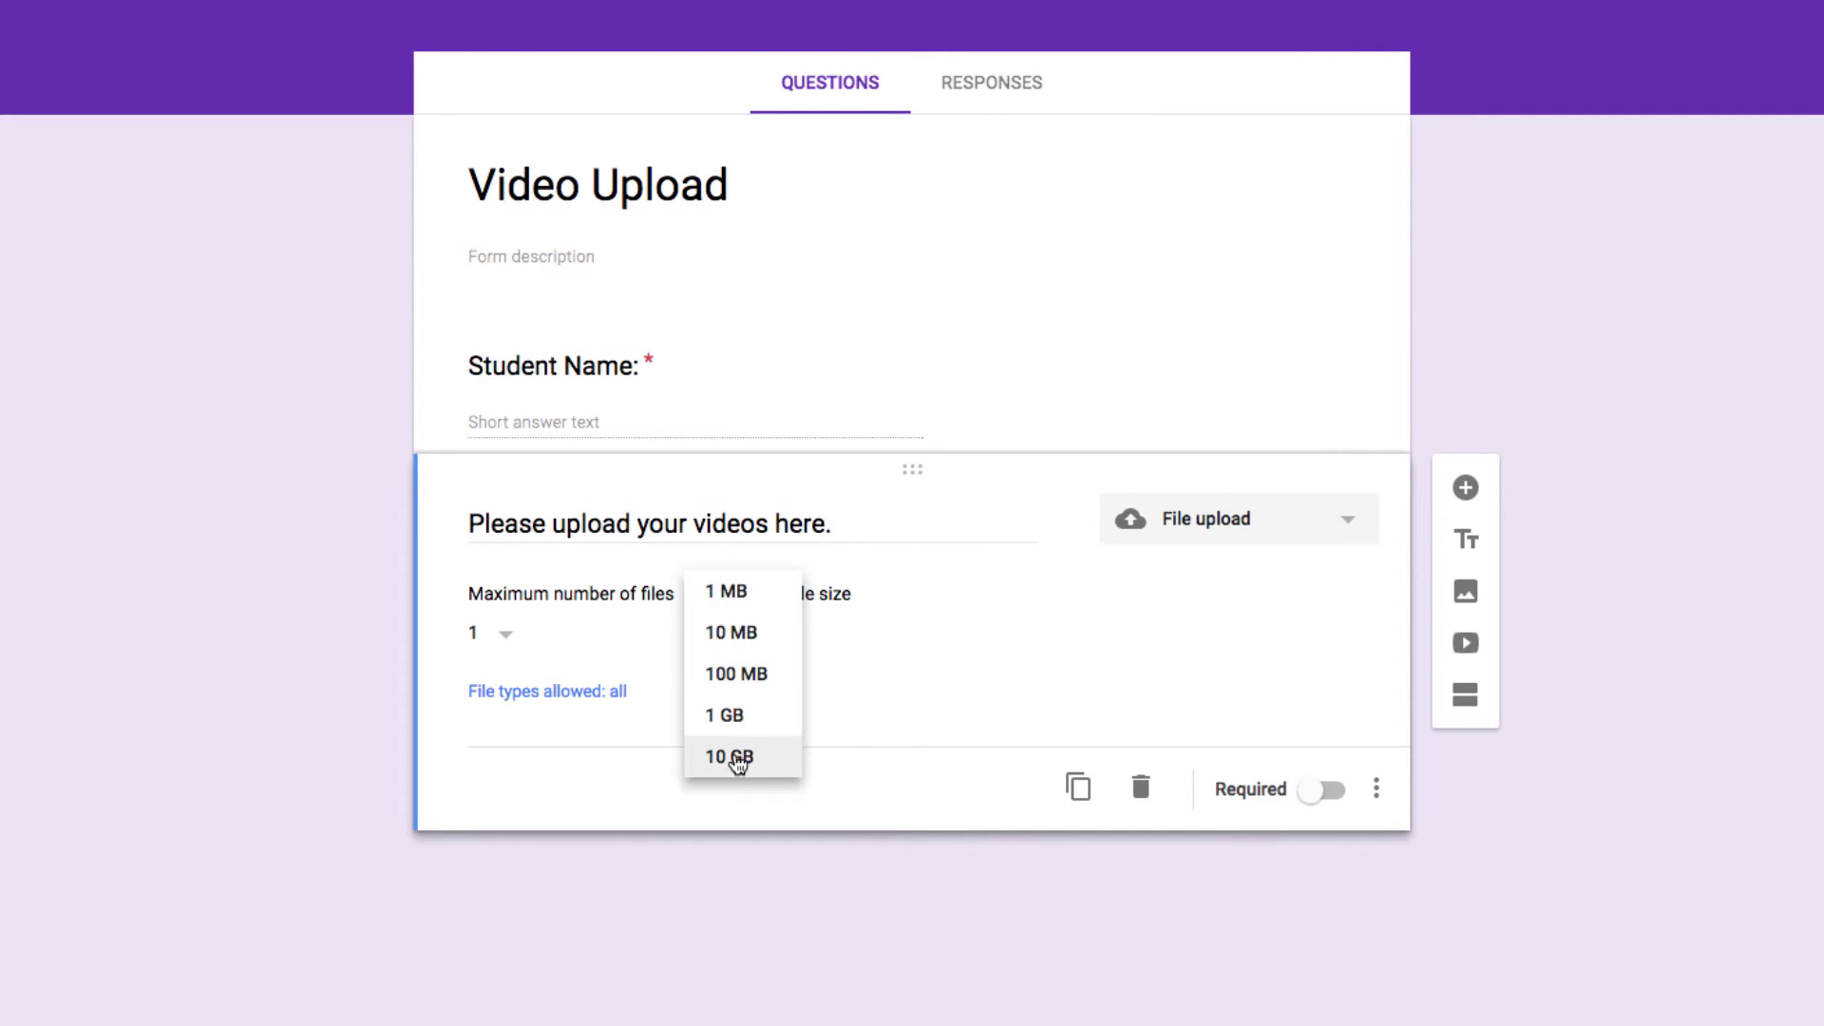
click(745, 727)
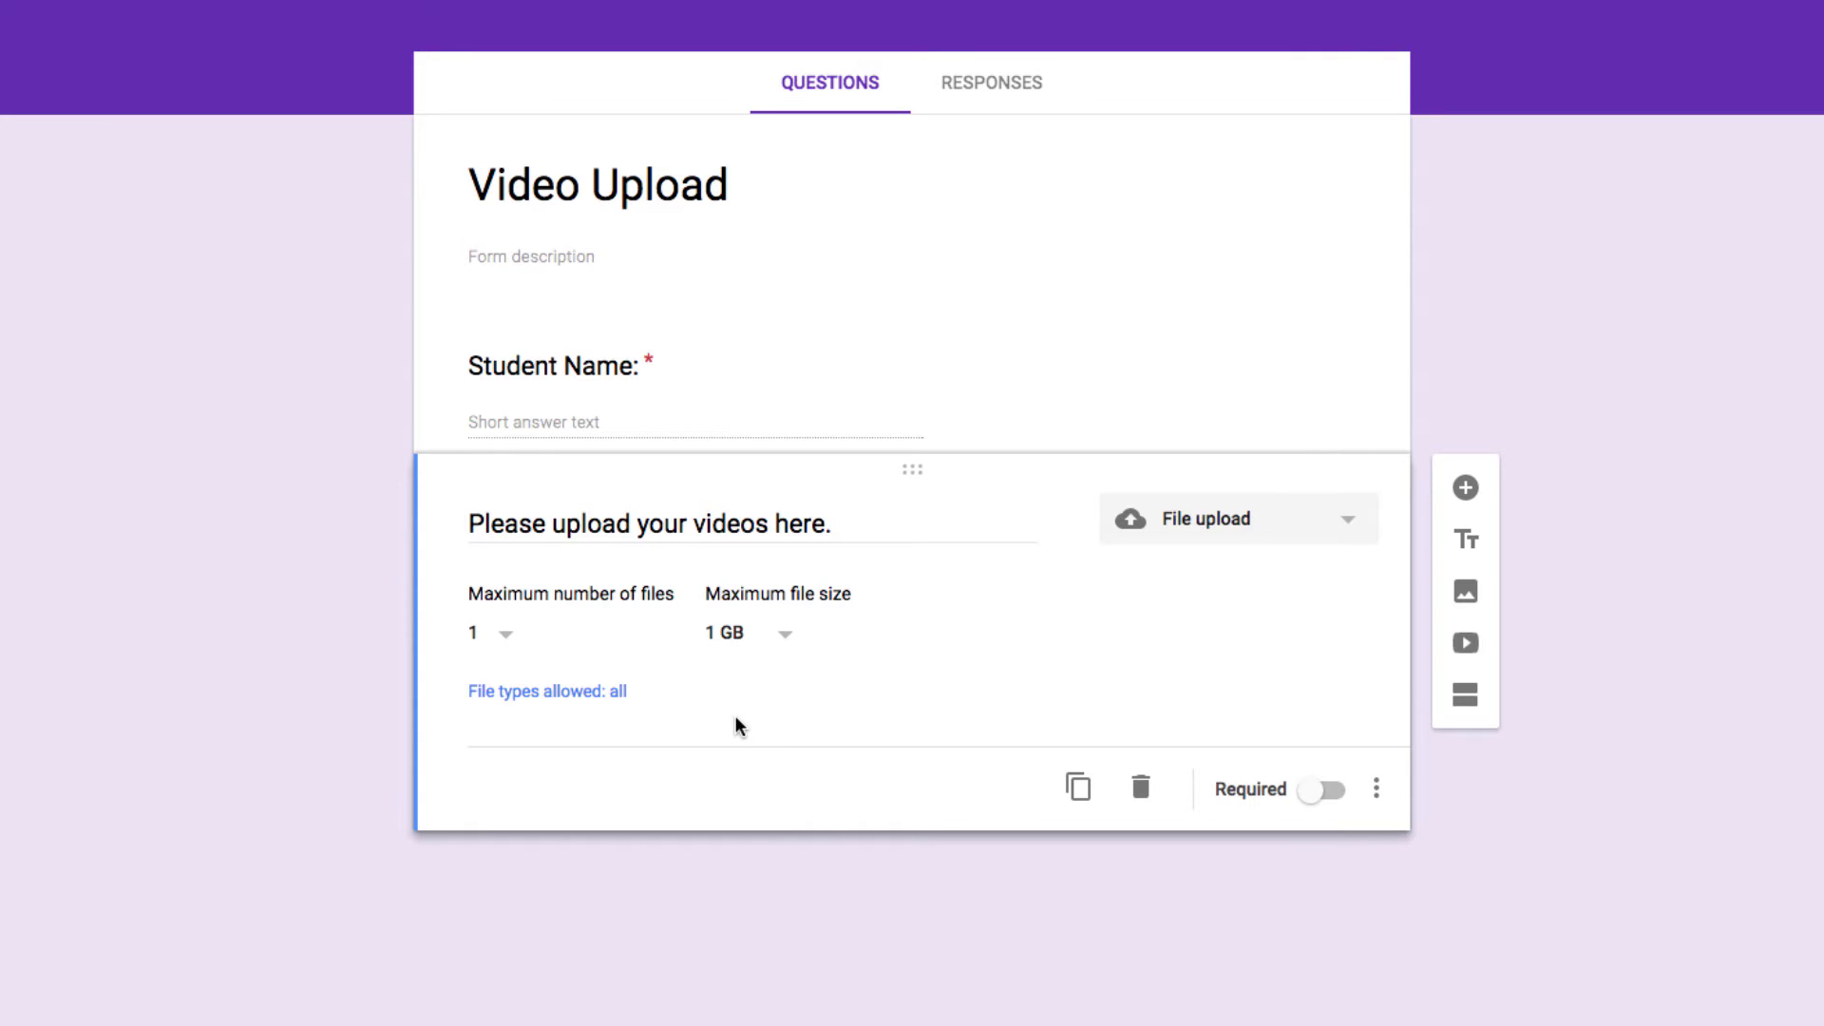
click(602, 703)
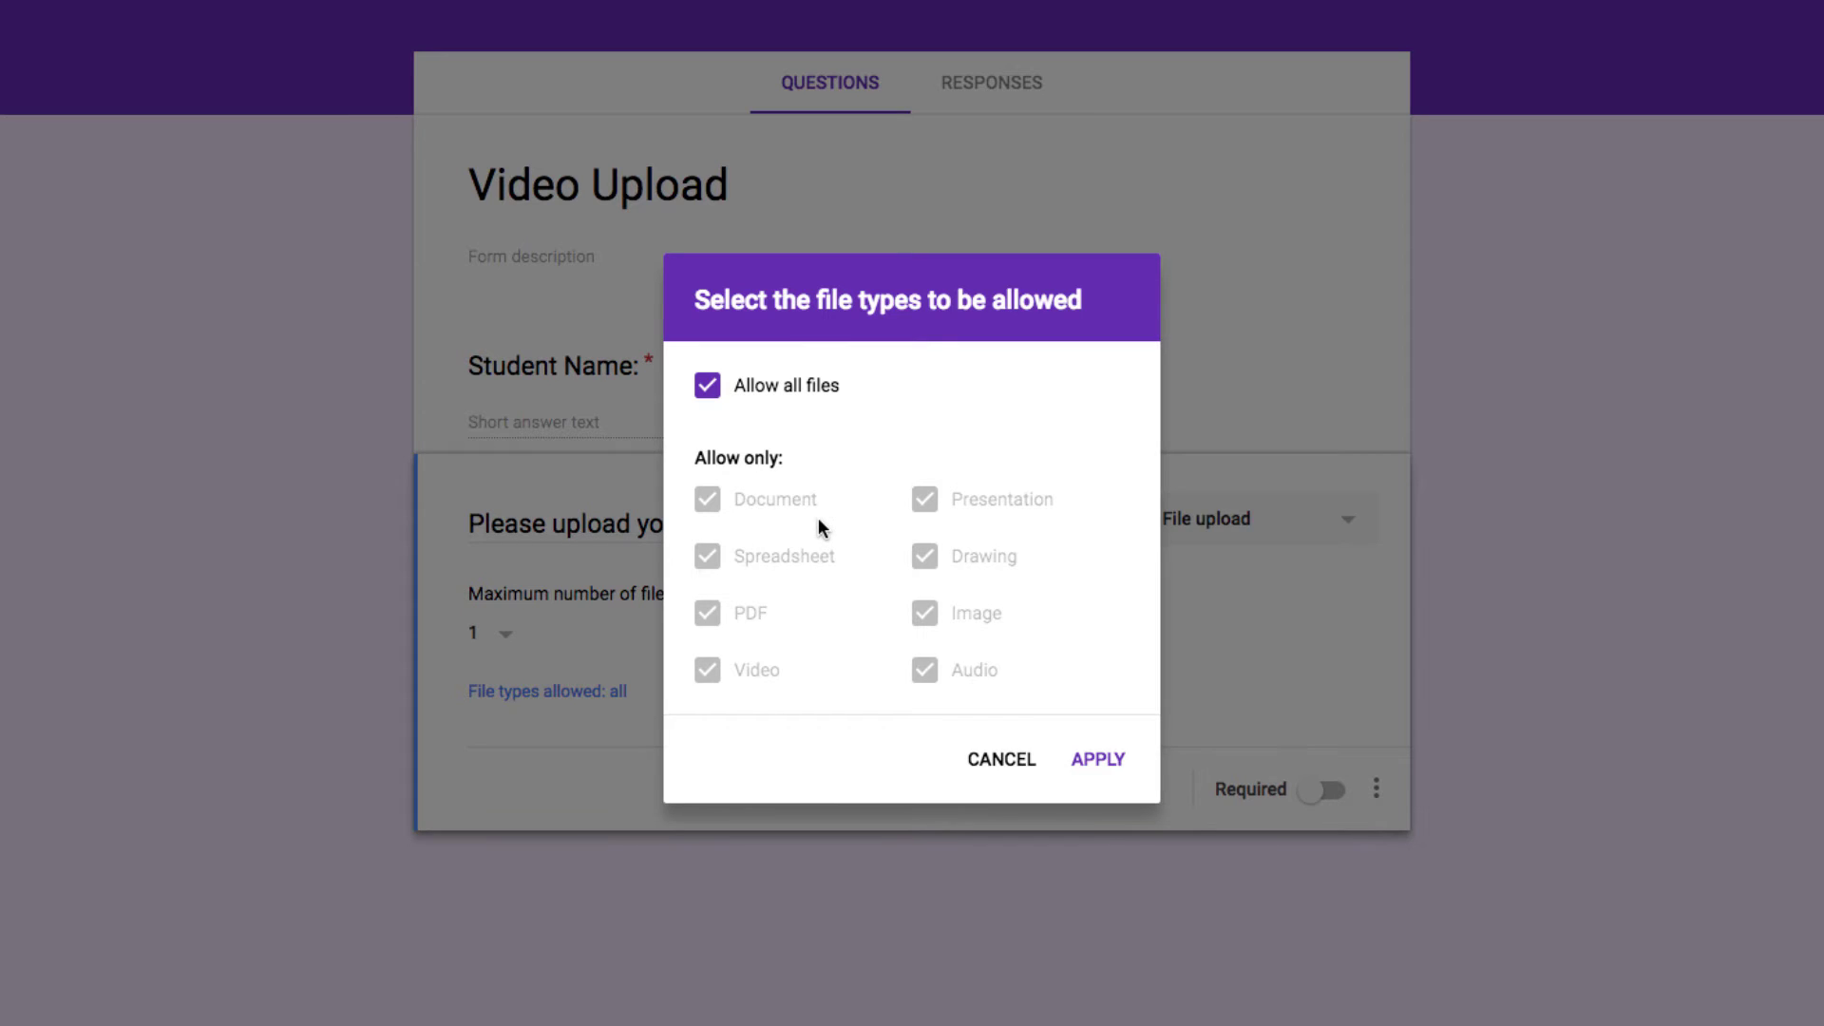
- Keep all file types allowed and make the video upload question required
click(1095, 760)
click(1318, 803)
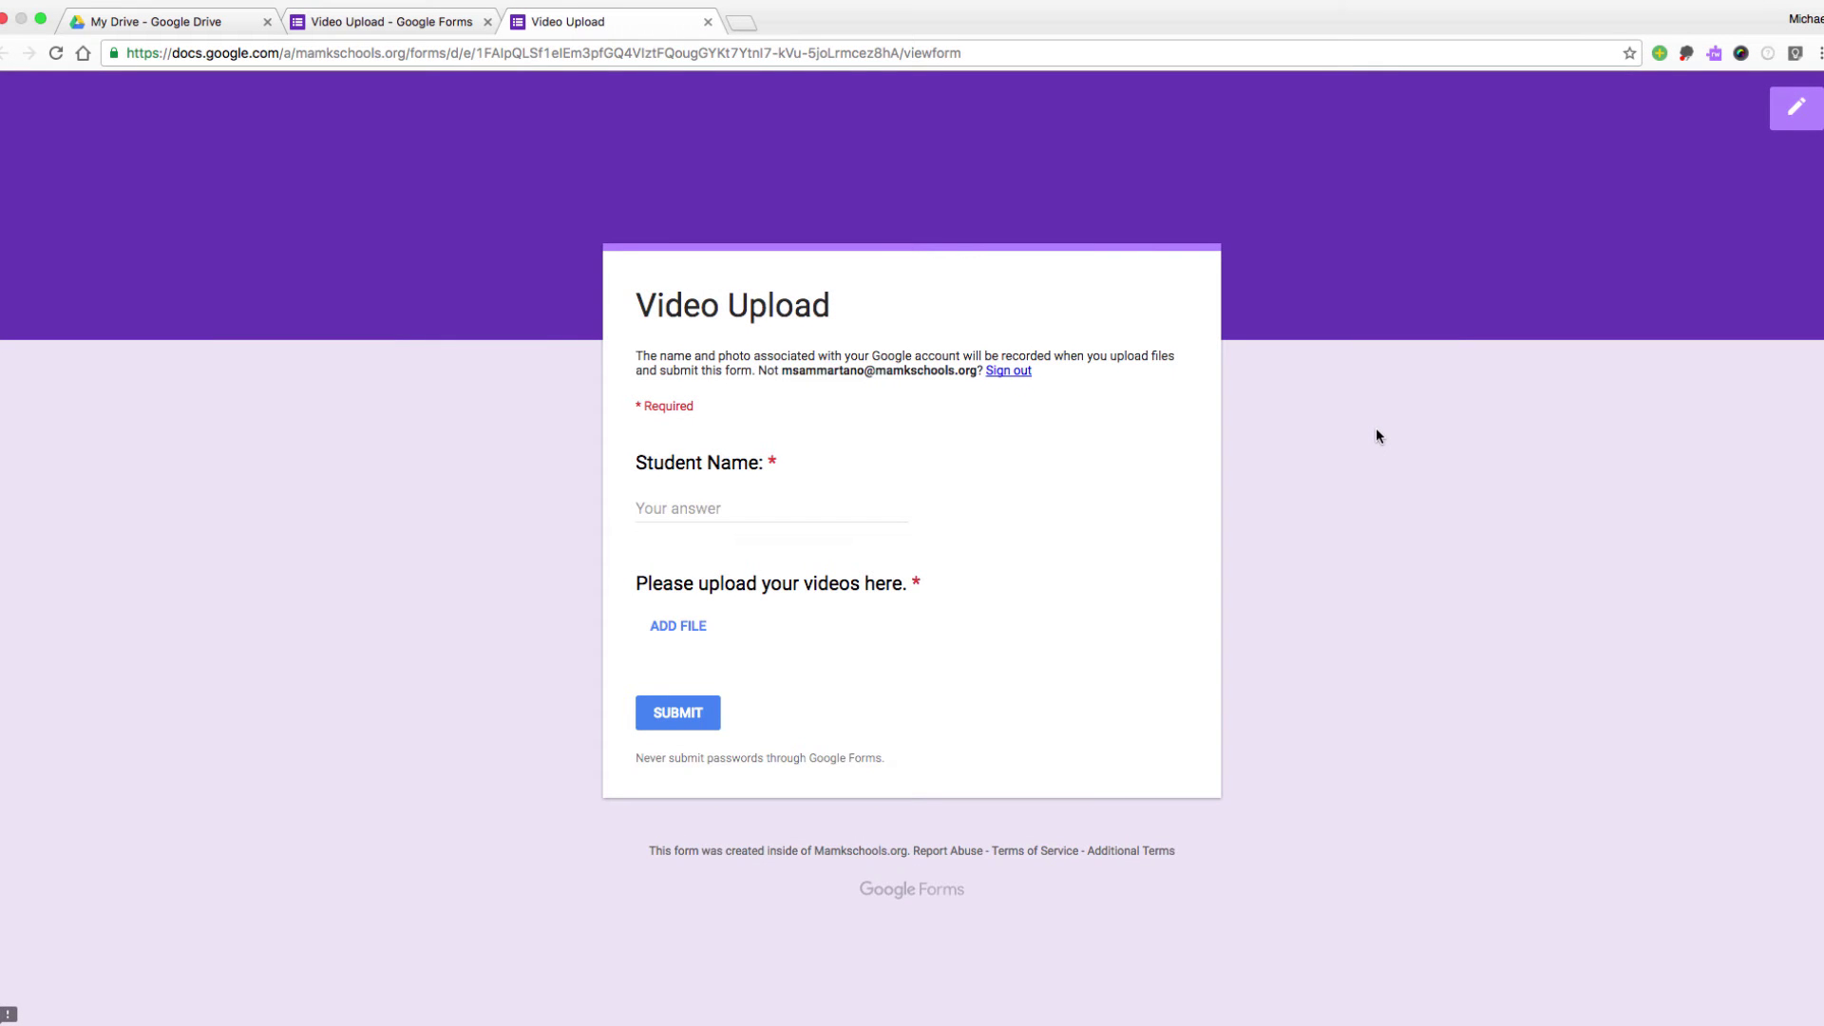
- Enter a sample student name in the live form and start adding a file
click(763, 509)
text(Joe Student)
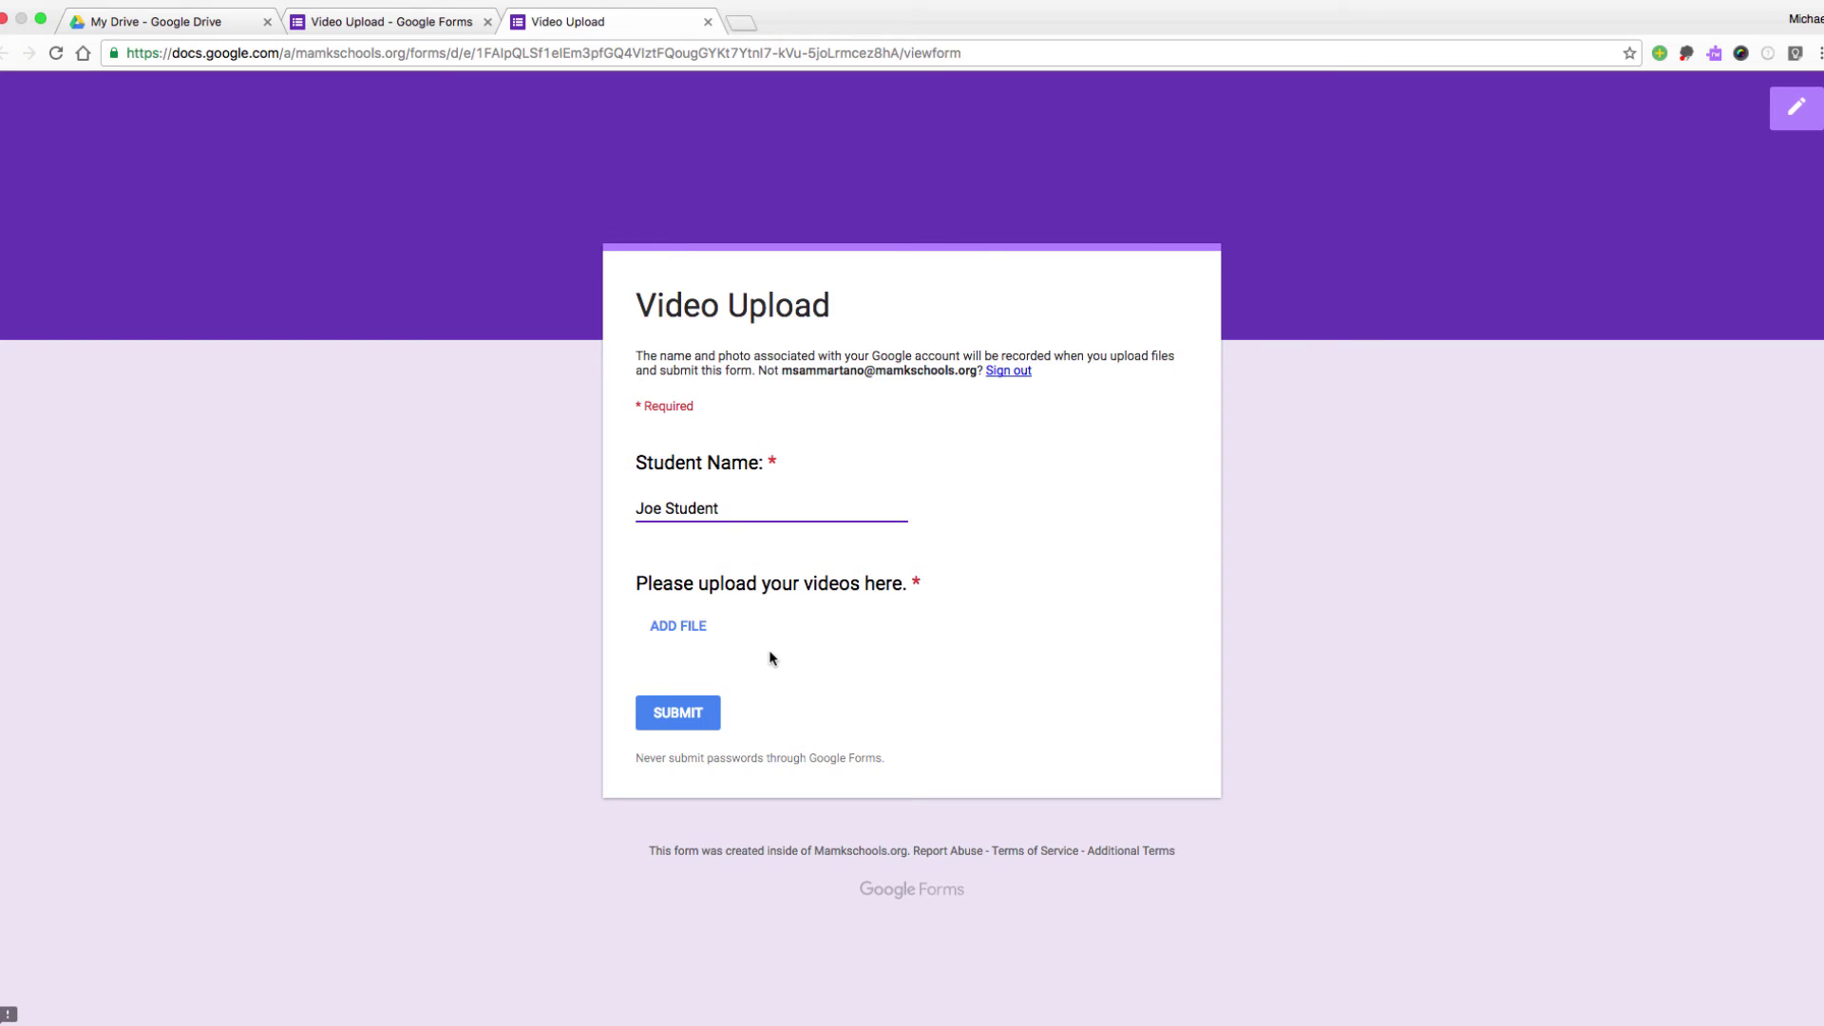
click(695, 636)
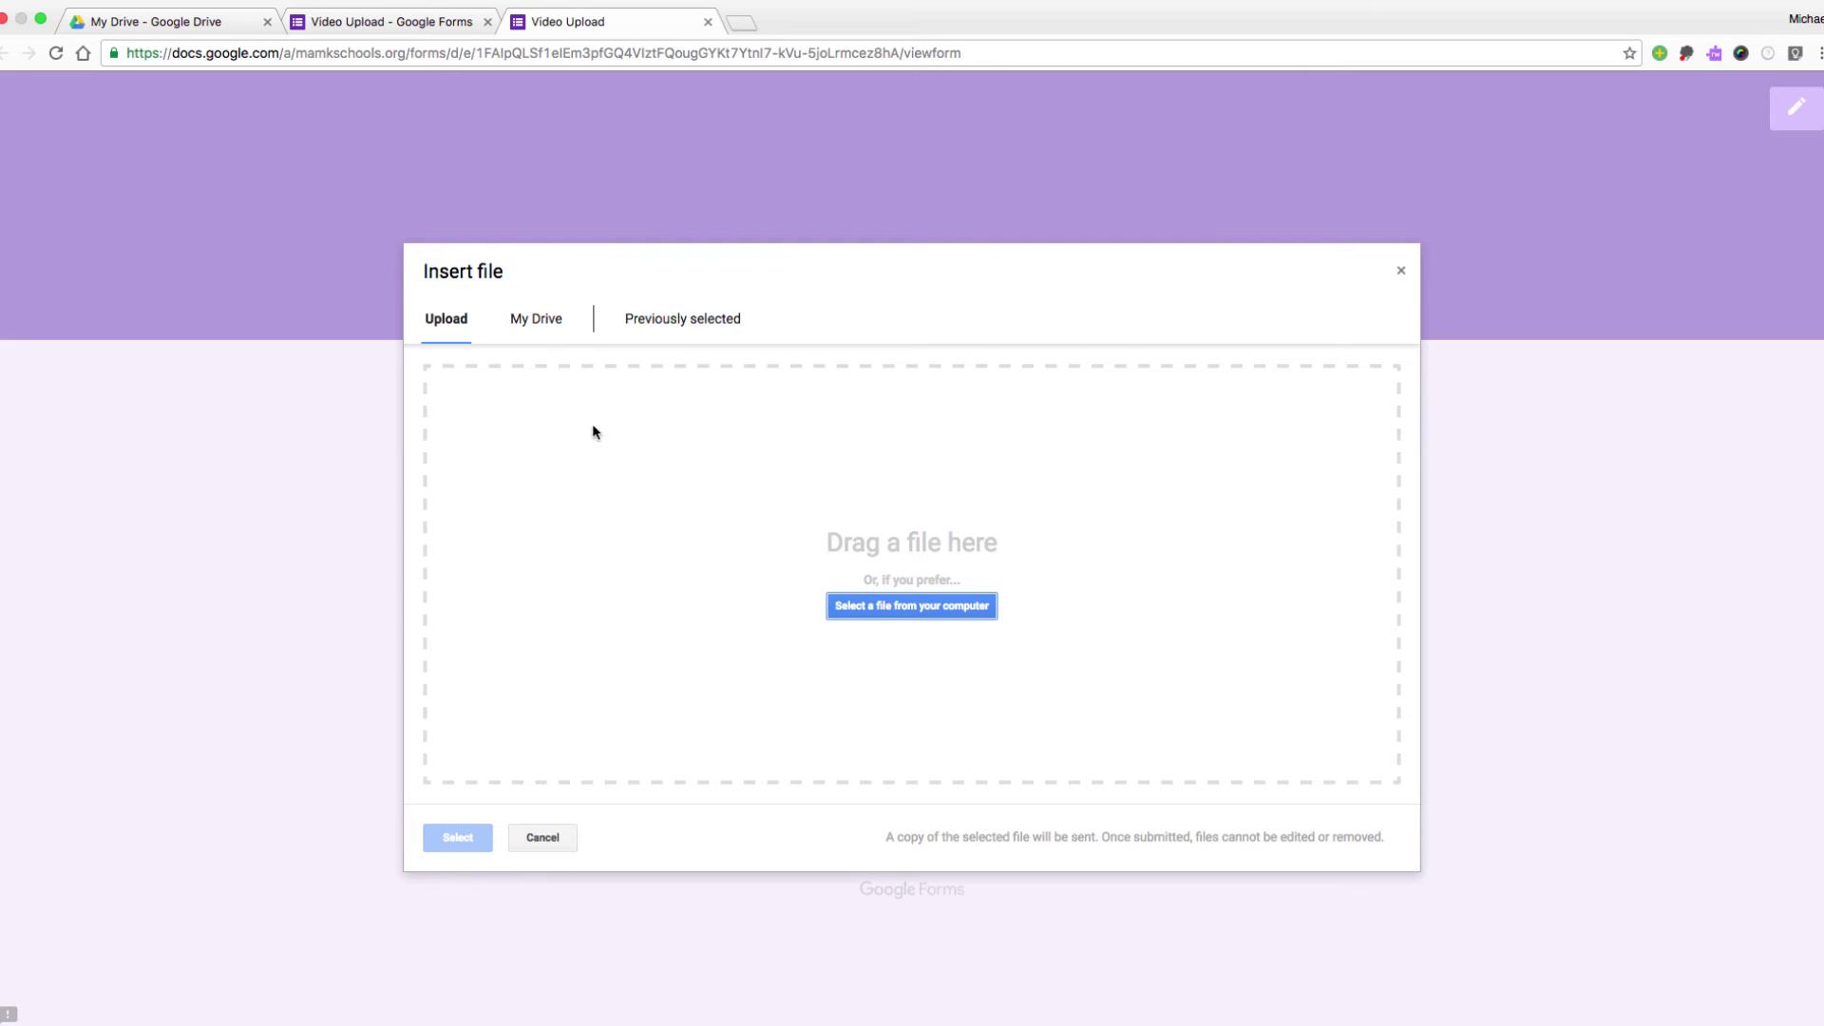
- Search My Drive for 'mov' and attach Voice1.mov to the upload question
click(555, 326)
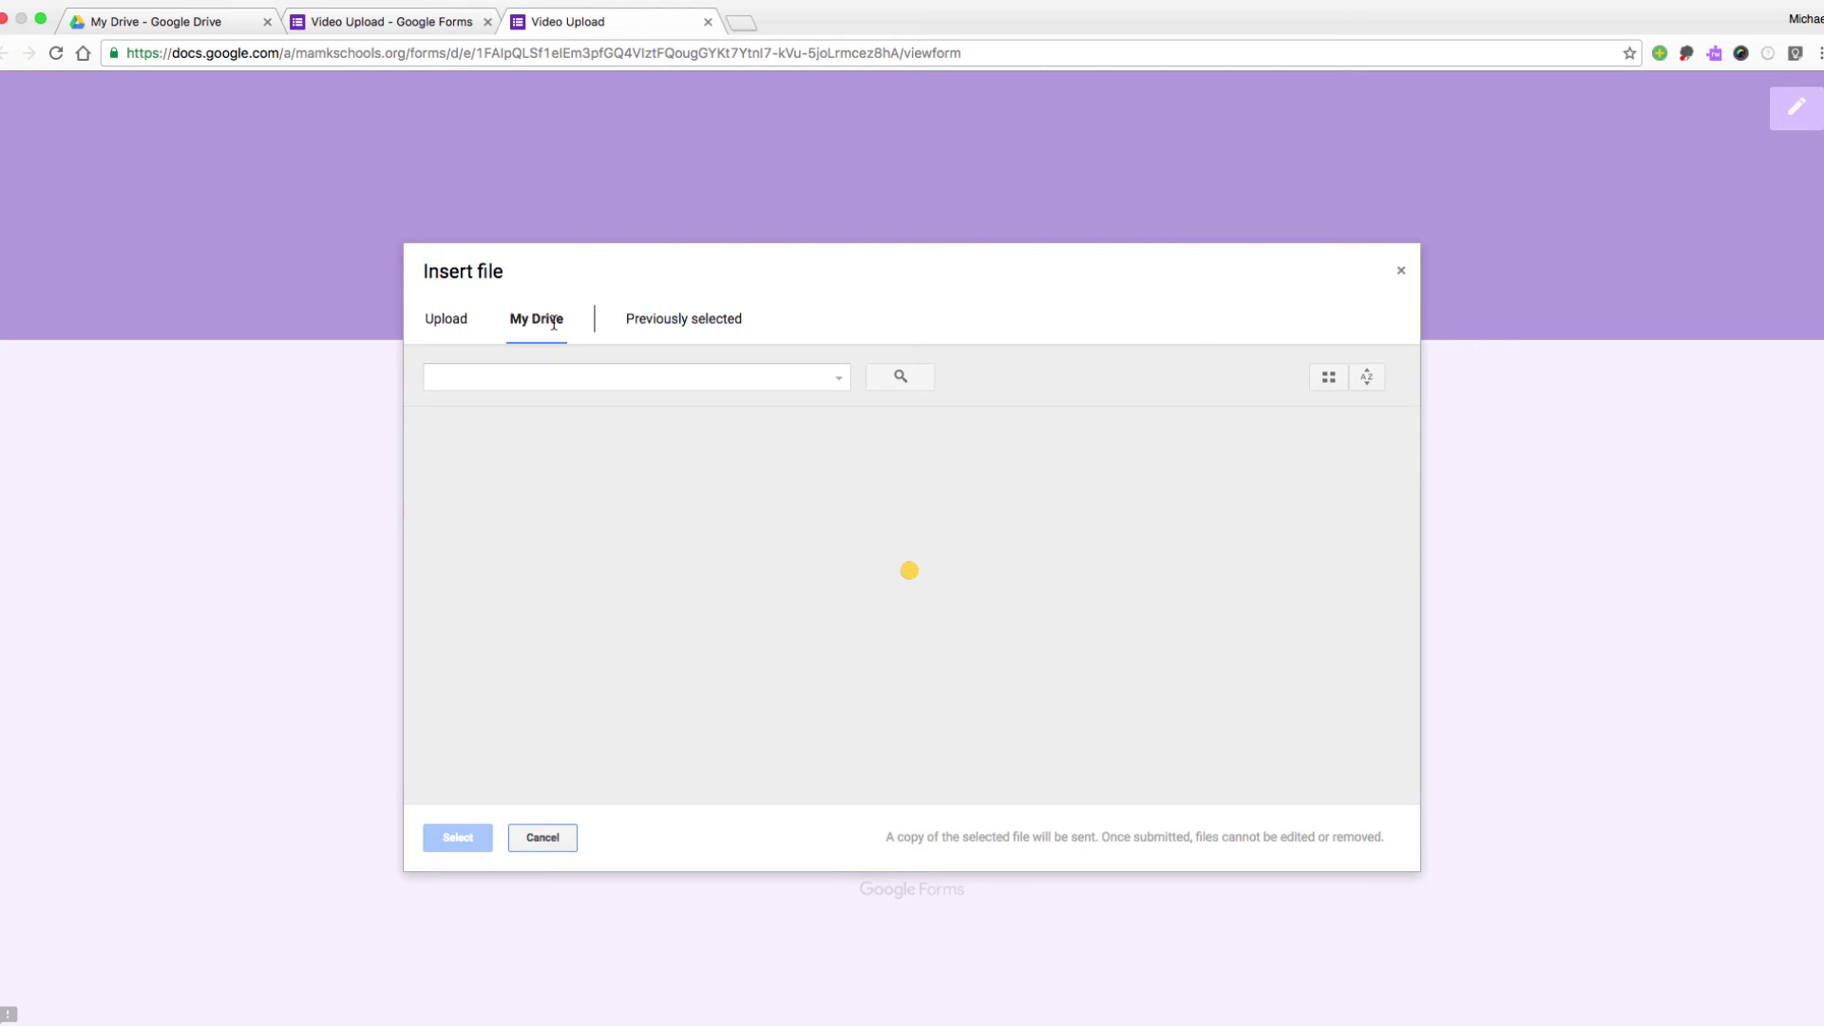
click(543, 378)
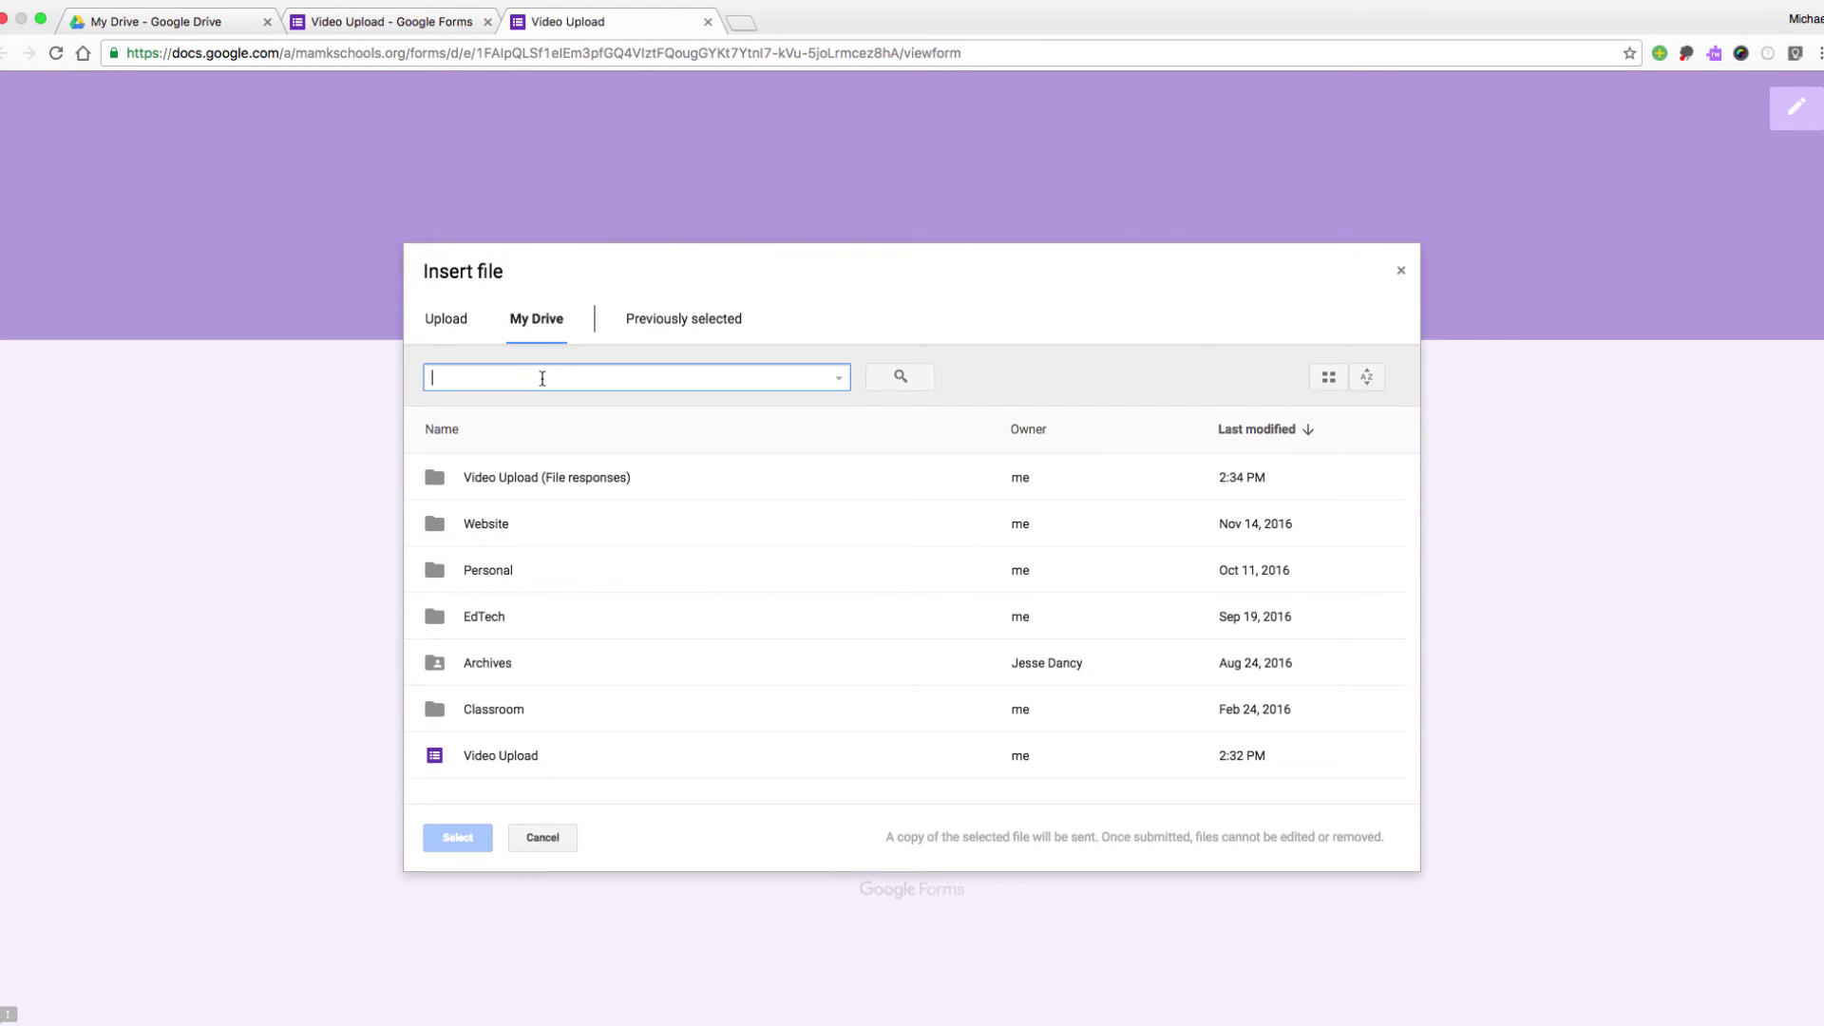
text(mov)
key(Return)
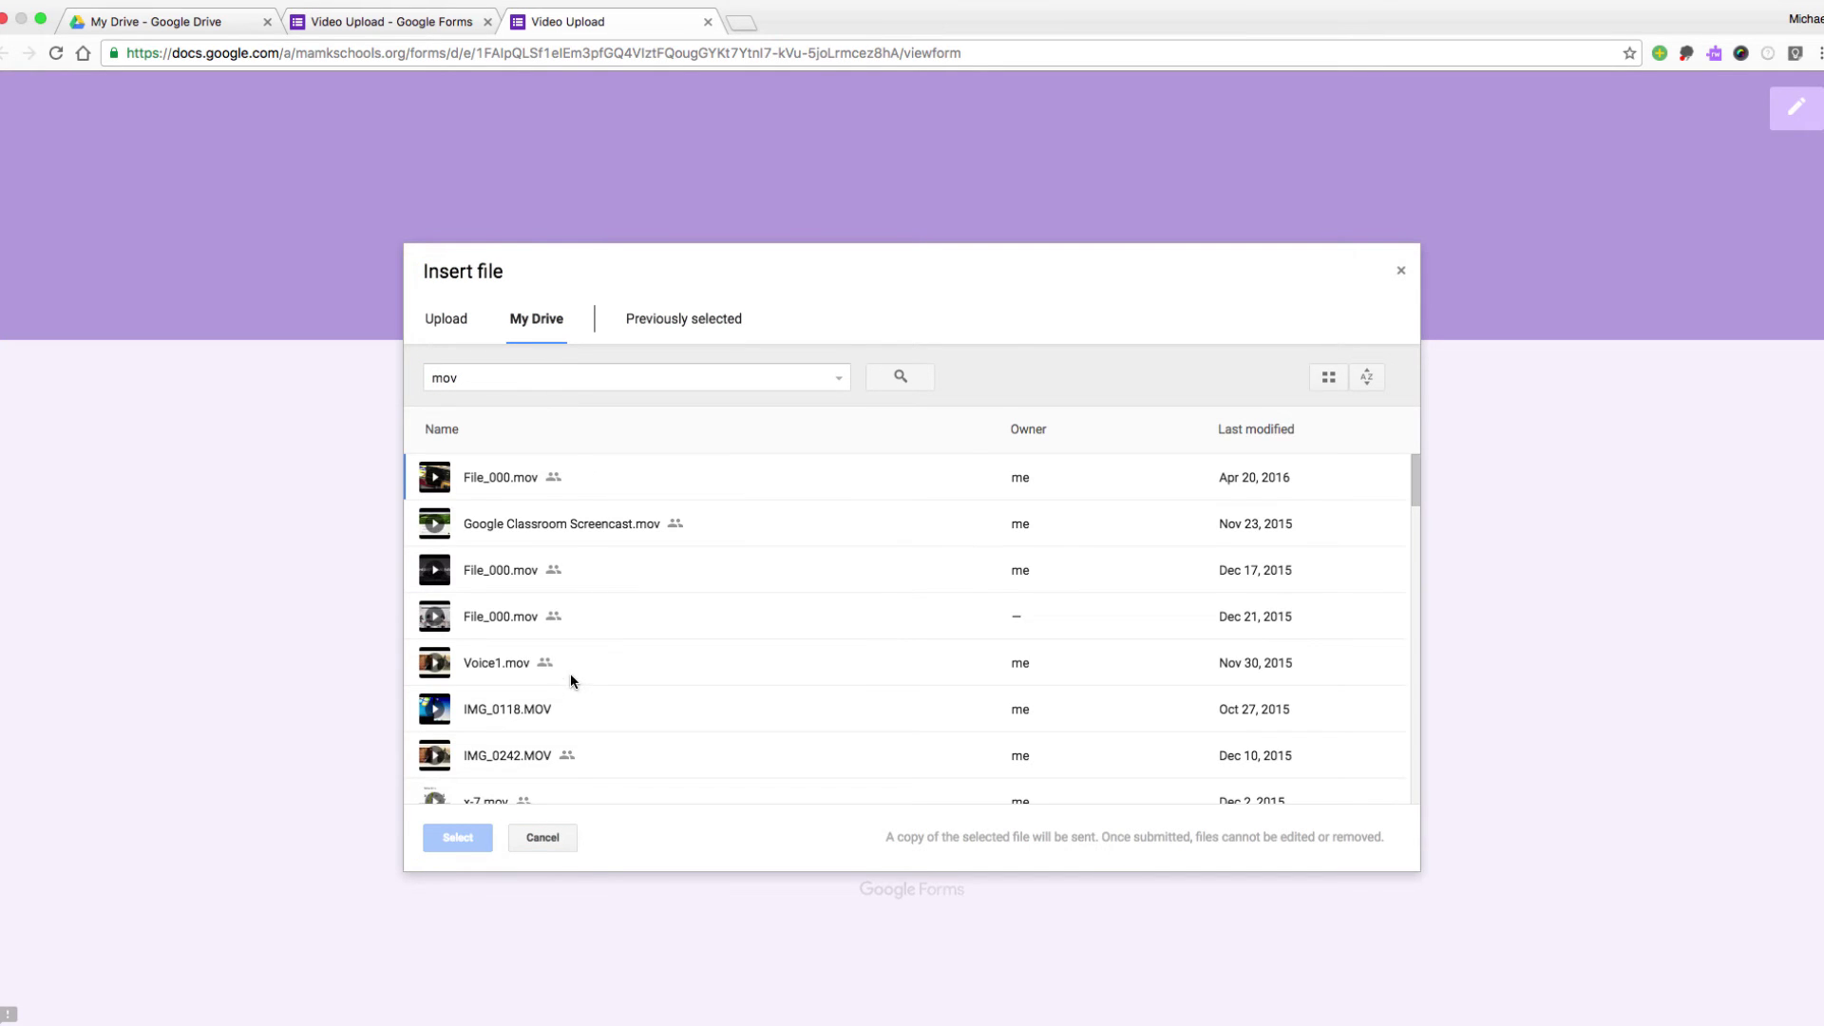
click(571, 677)
click(466, 832)
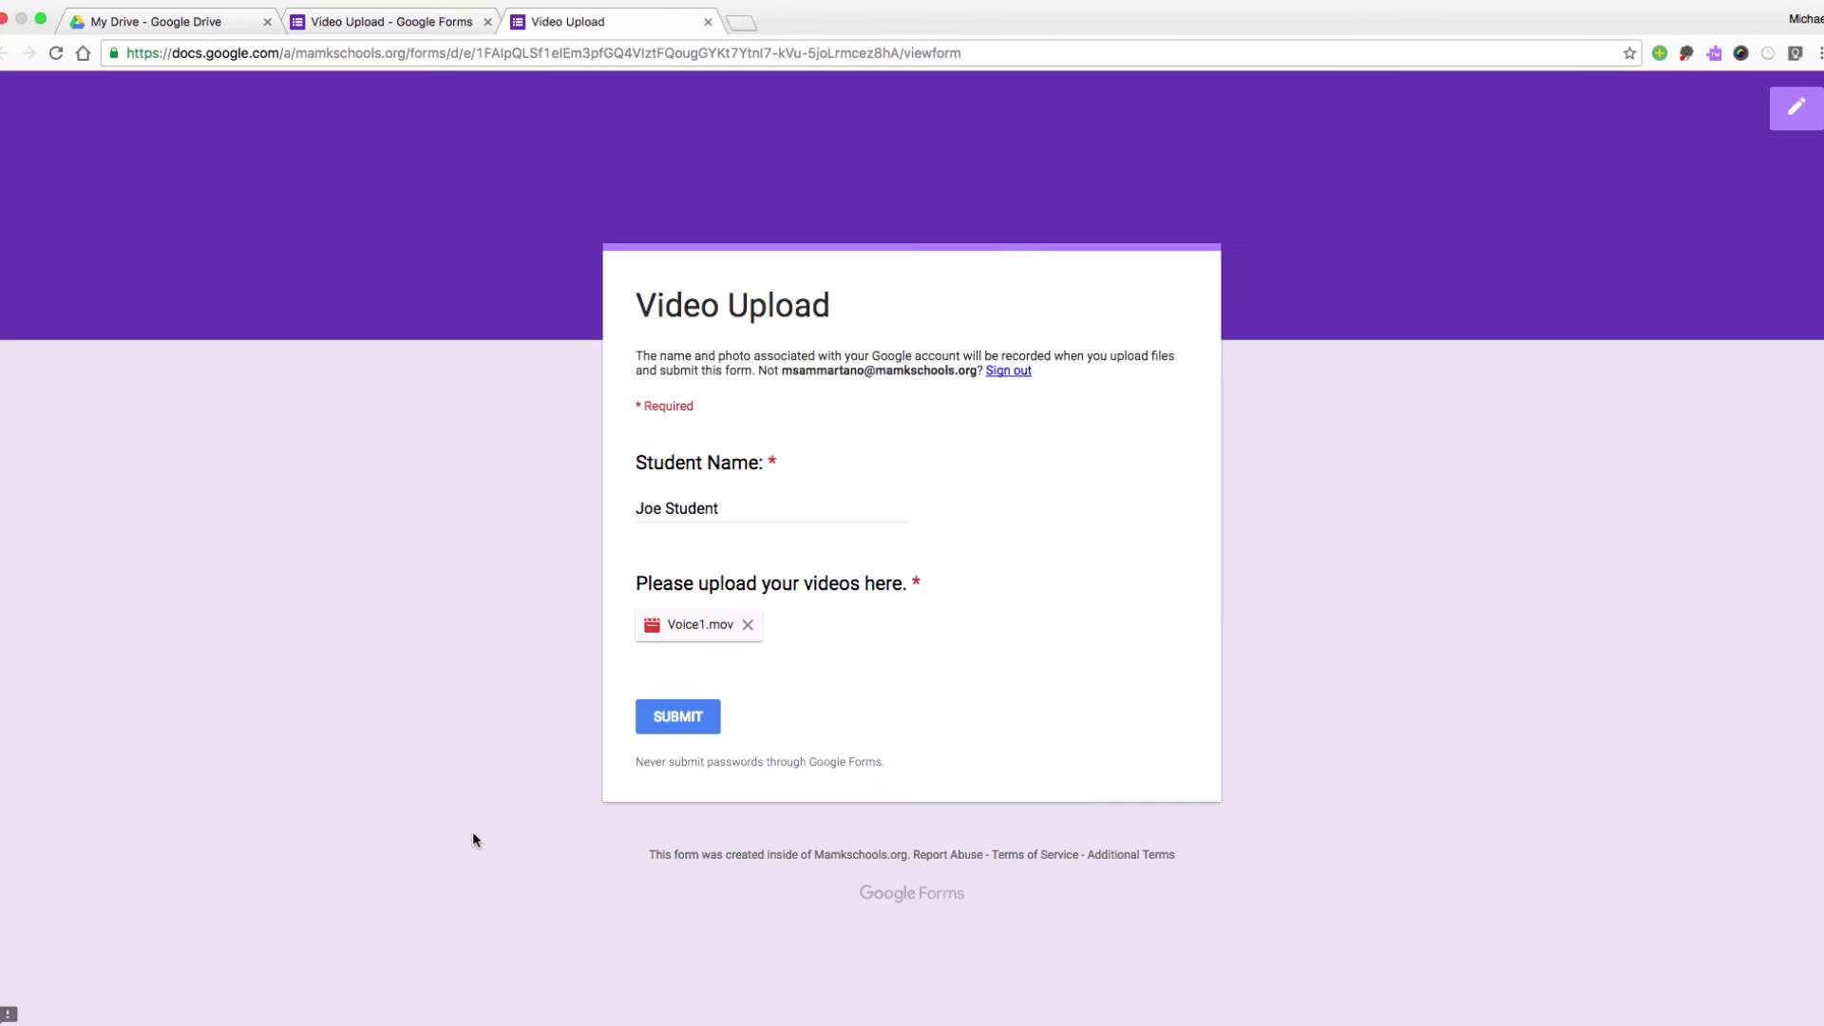
- Submit the test response and switch back to the Video Upload editor tab
click(679, 717)
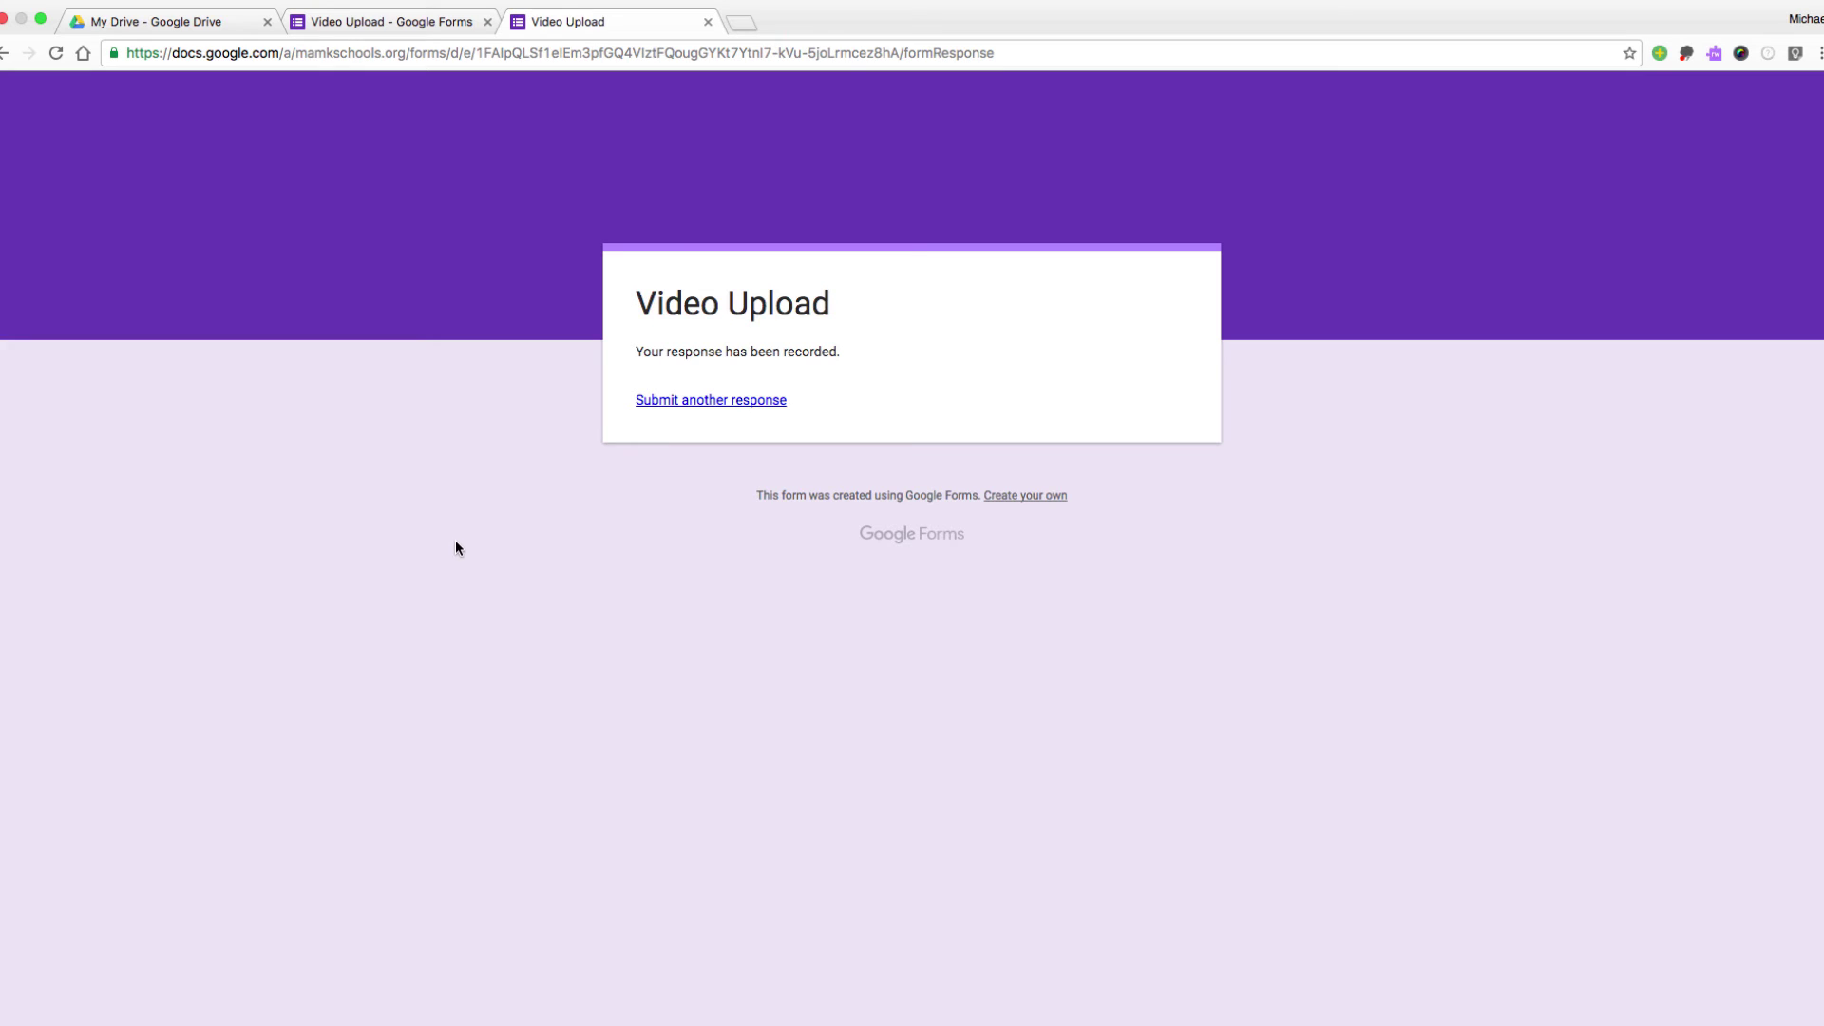
click(398, 27)
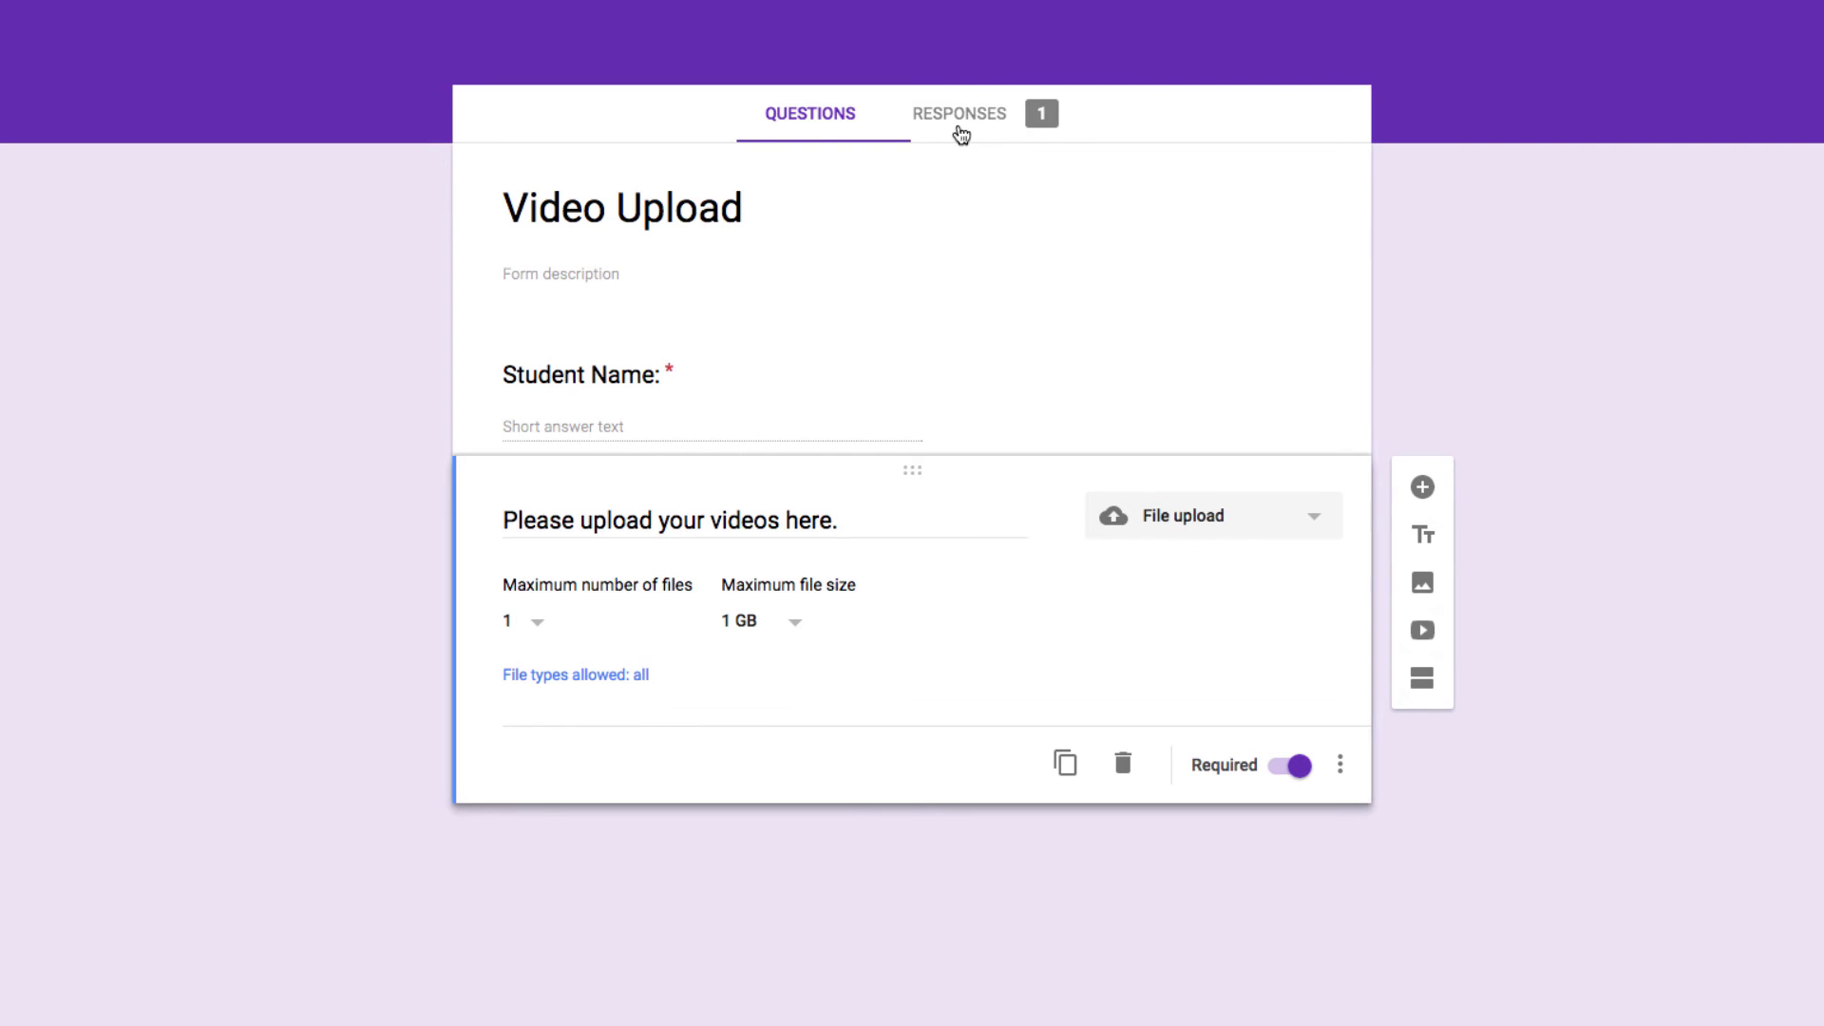
- Review the single response and open the Drive folder holding the uploaded Voice1 video
click(961, 134)
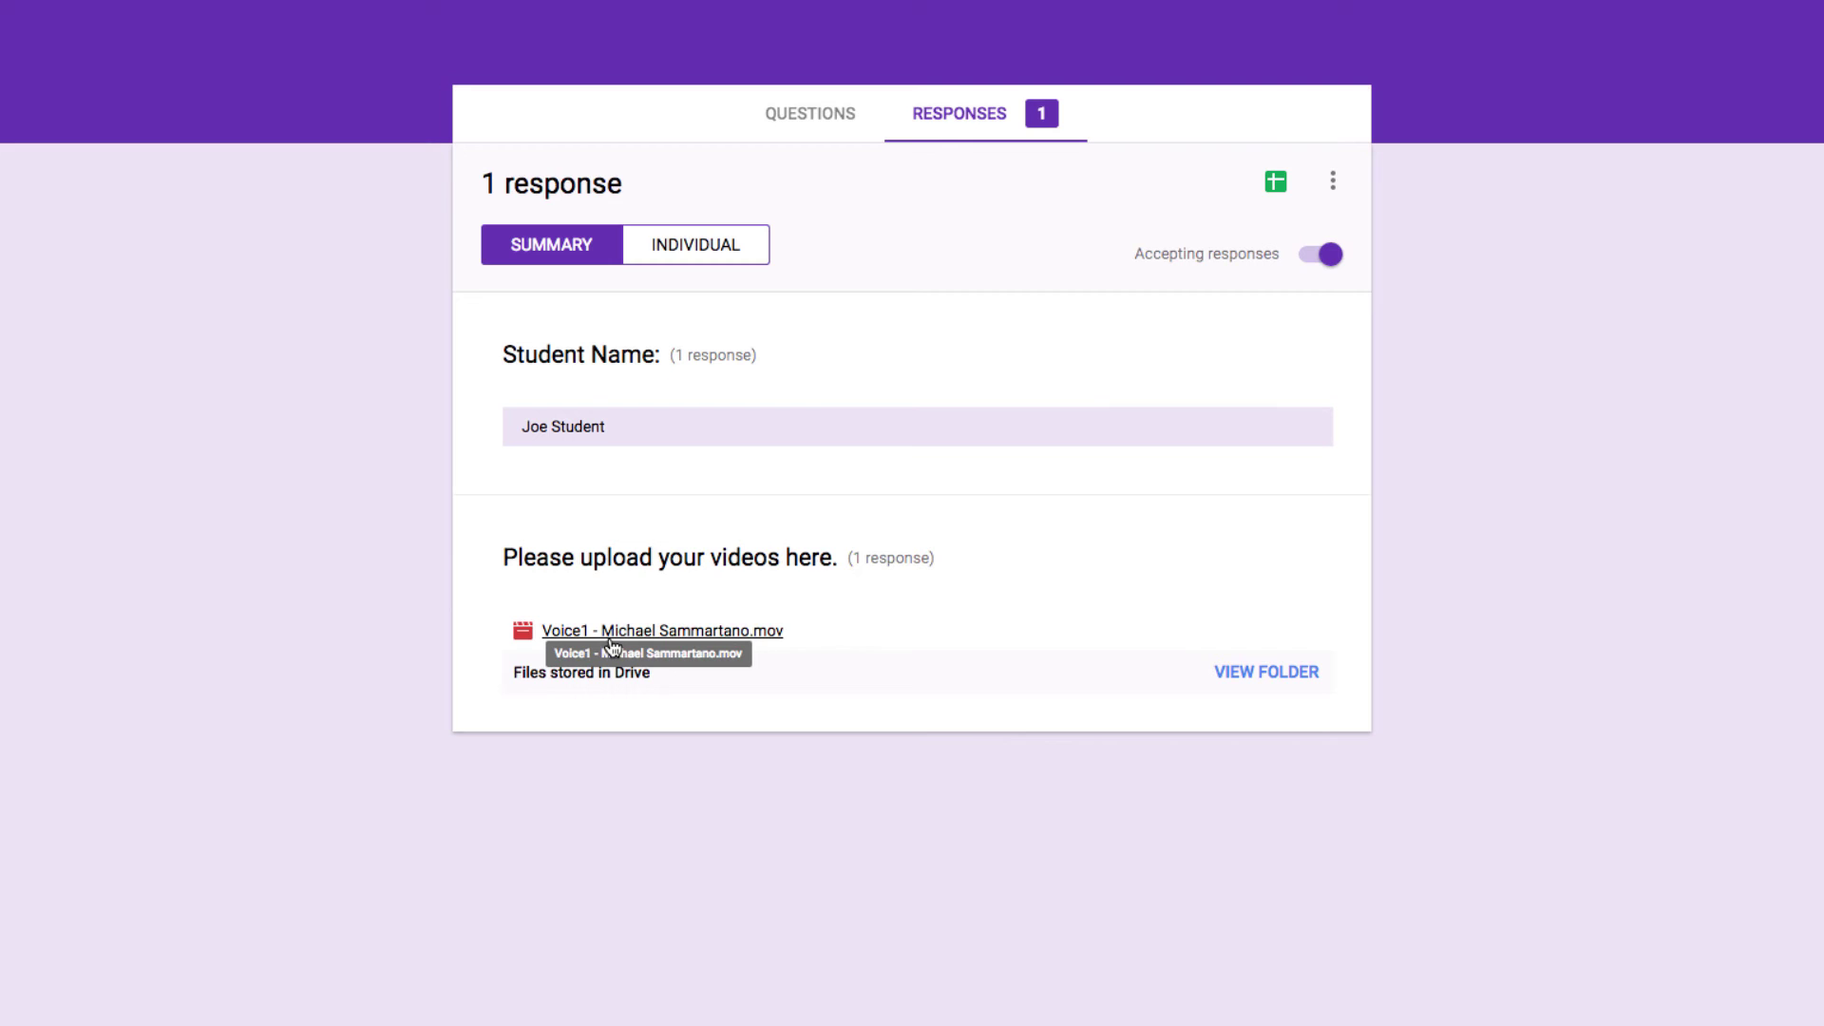
click(1287, 675)
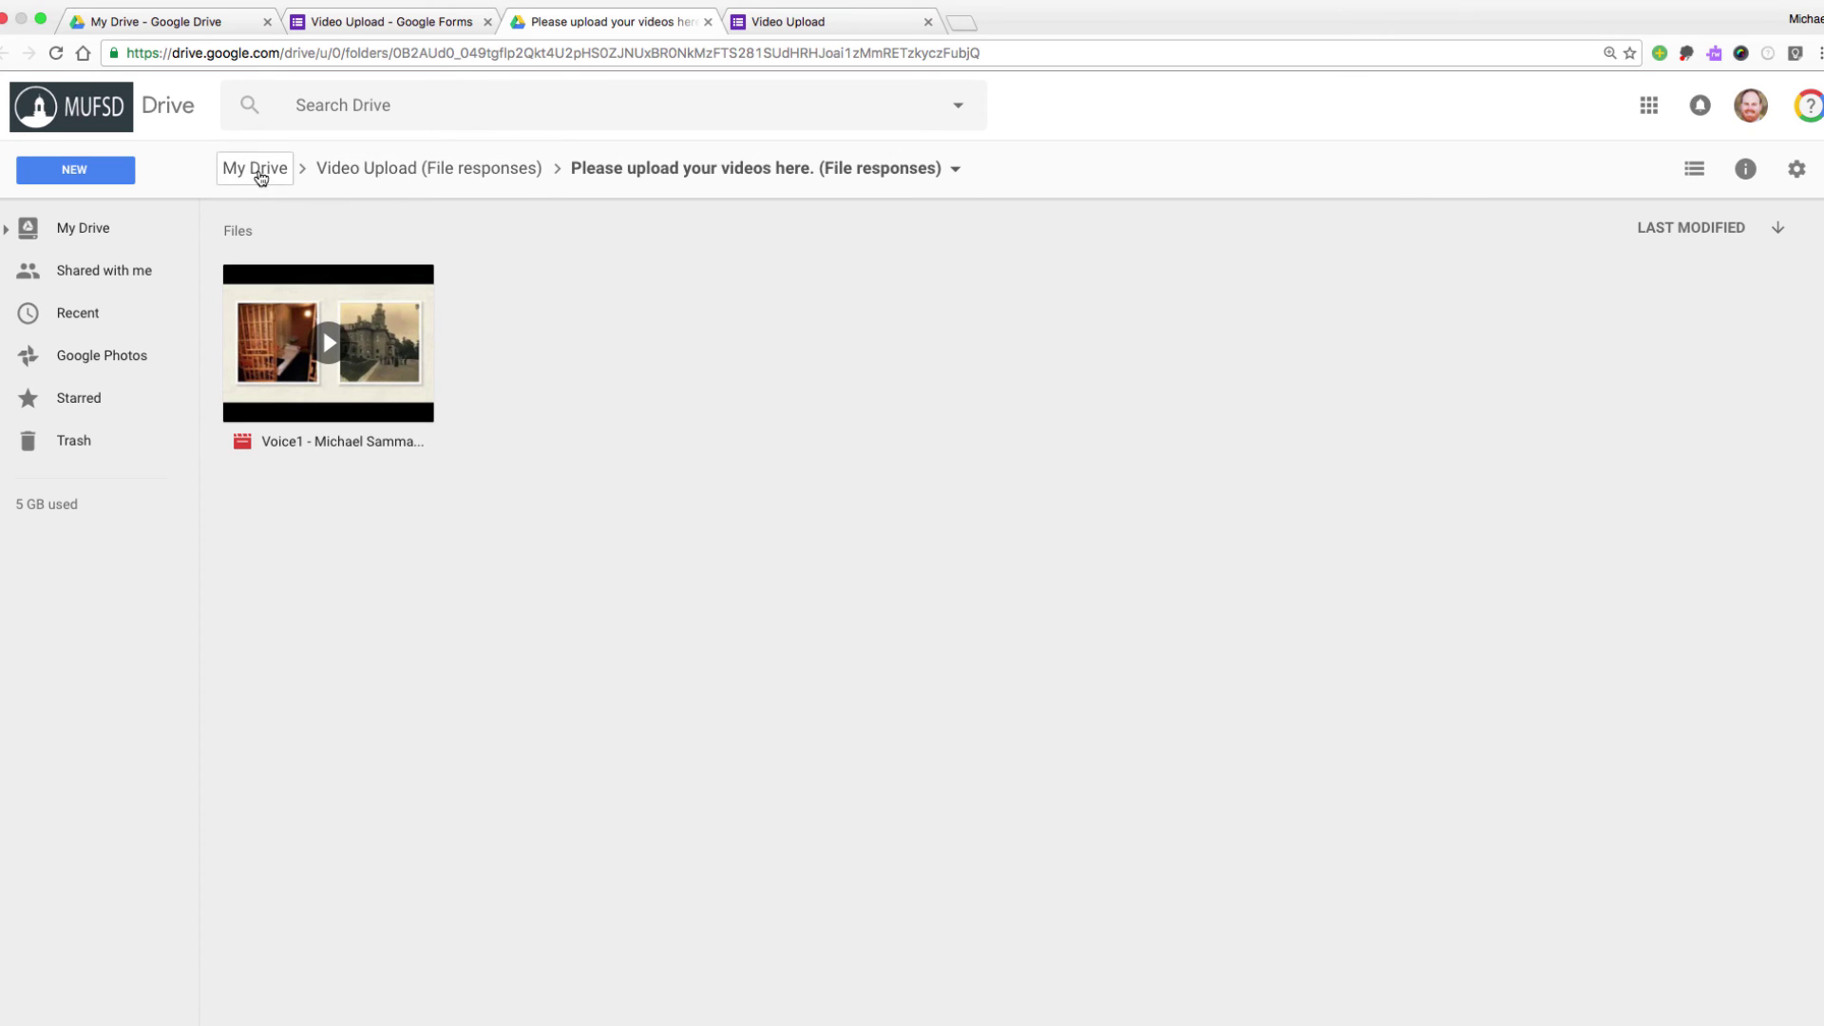
- Go up to My Drive to see the new 'Video Upload (File responses)' folder, then return to the form
click(257, 176)
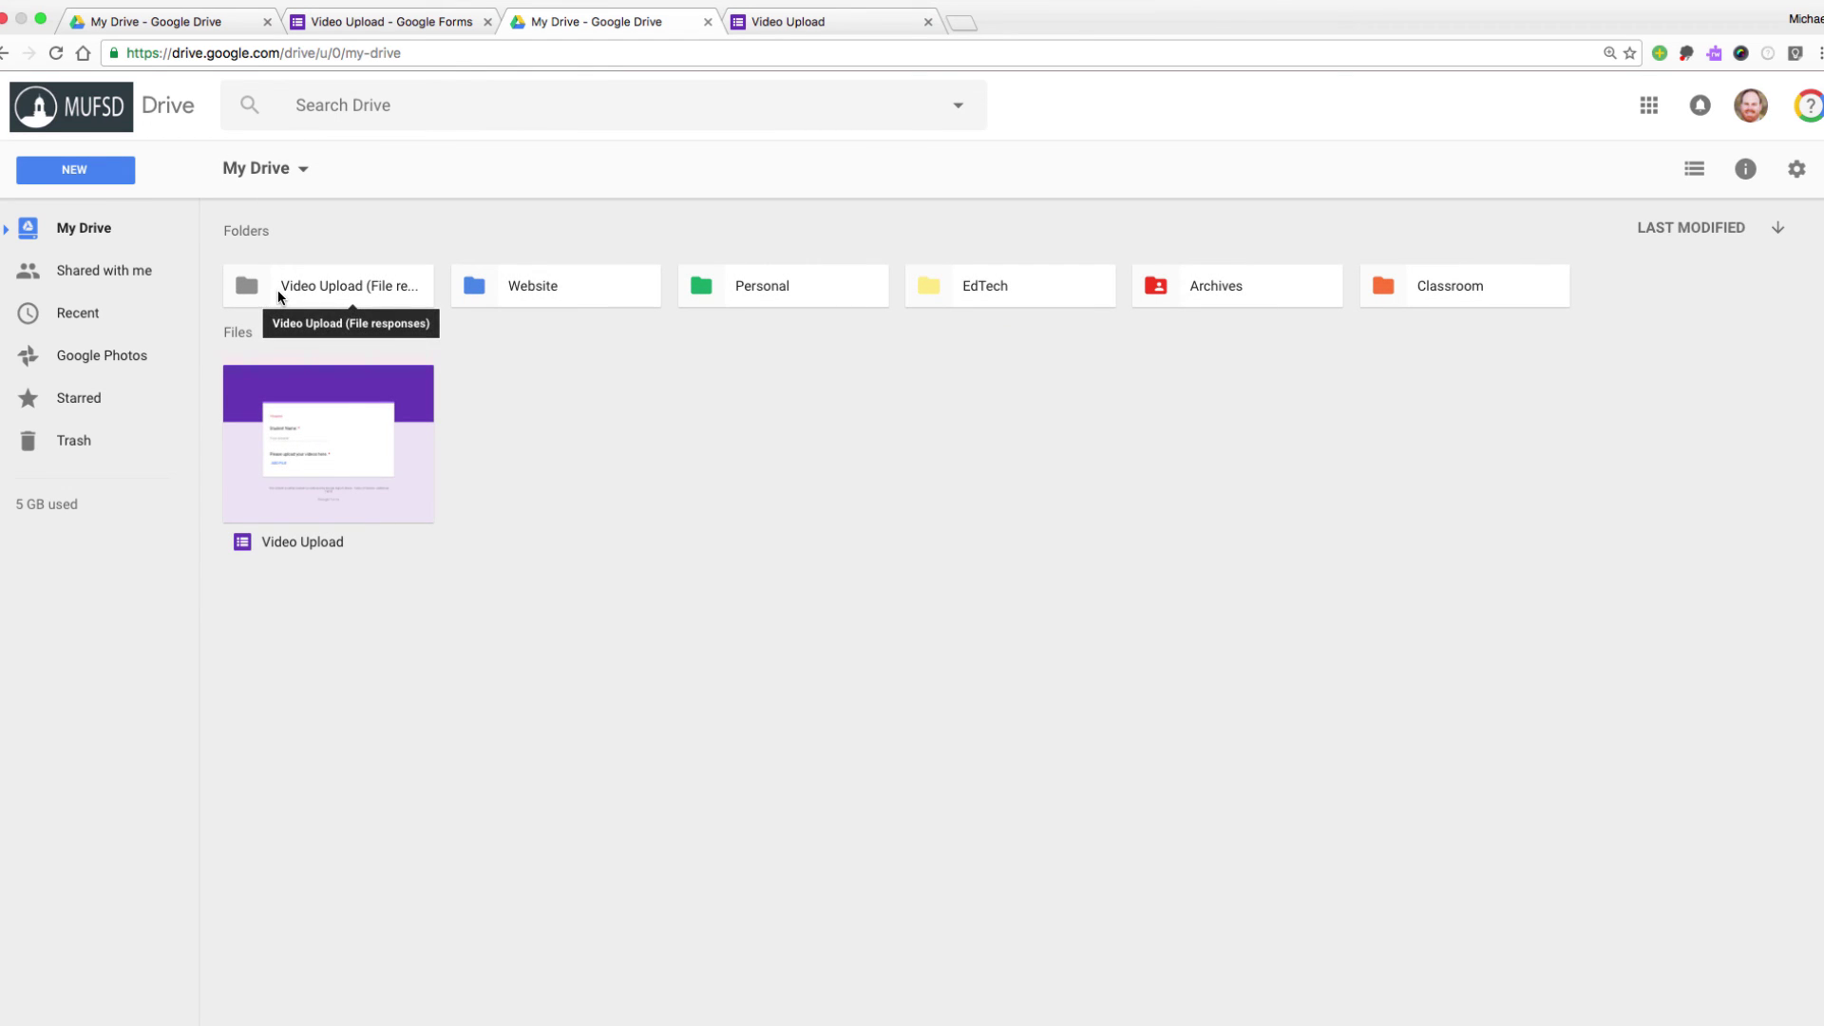
click(426, 25)
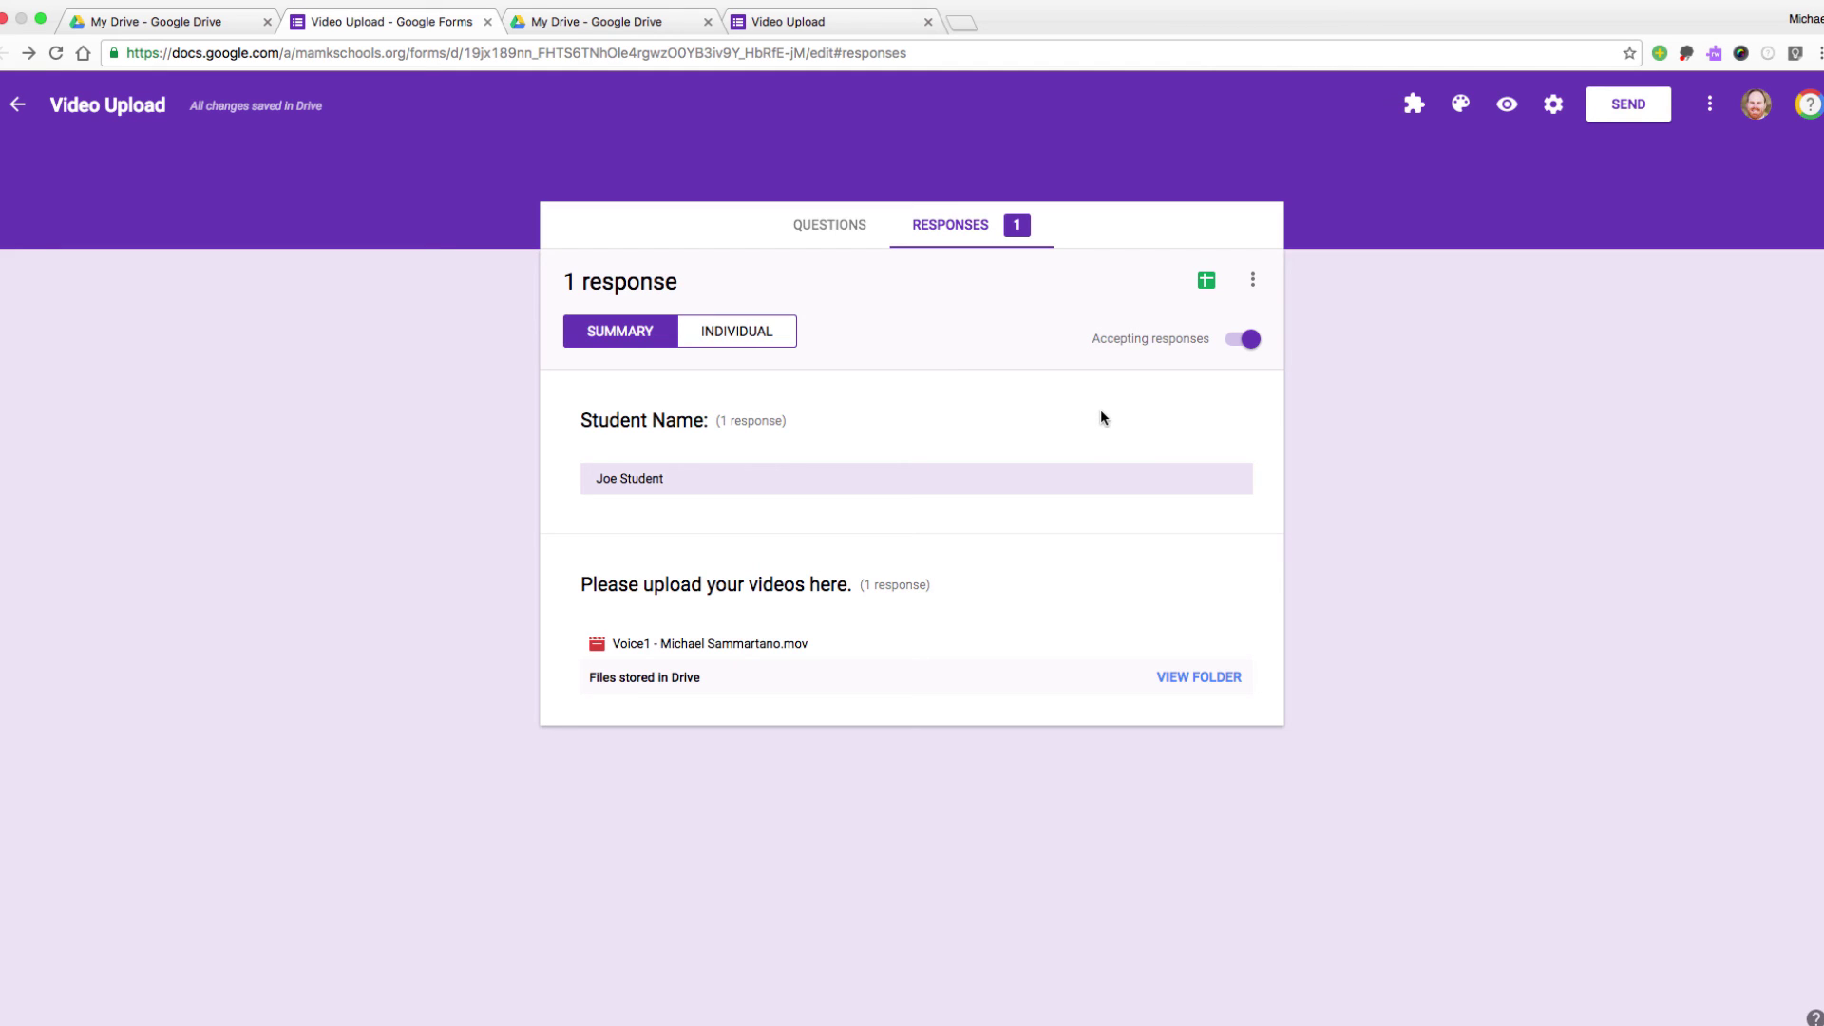
- Create a new 'Video Upload (Responses)' spreadsheet linked to the form's responses
click(1206, 285)
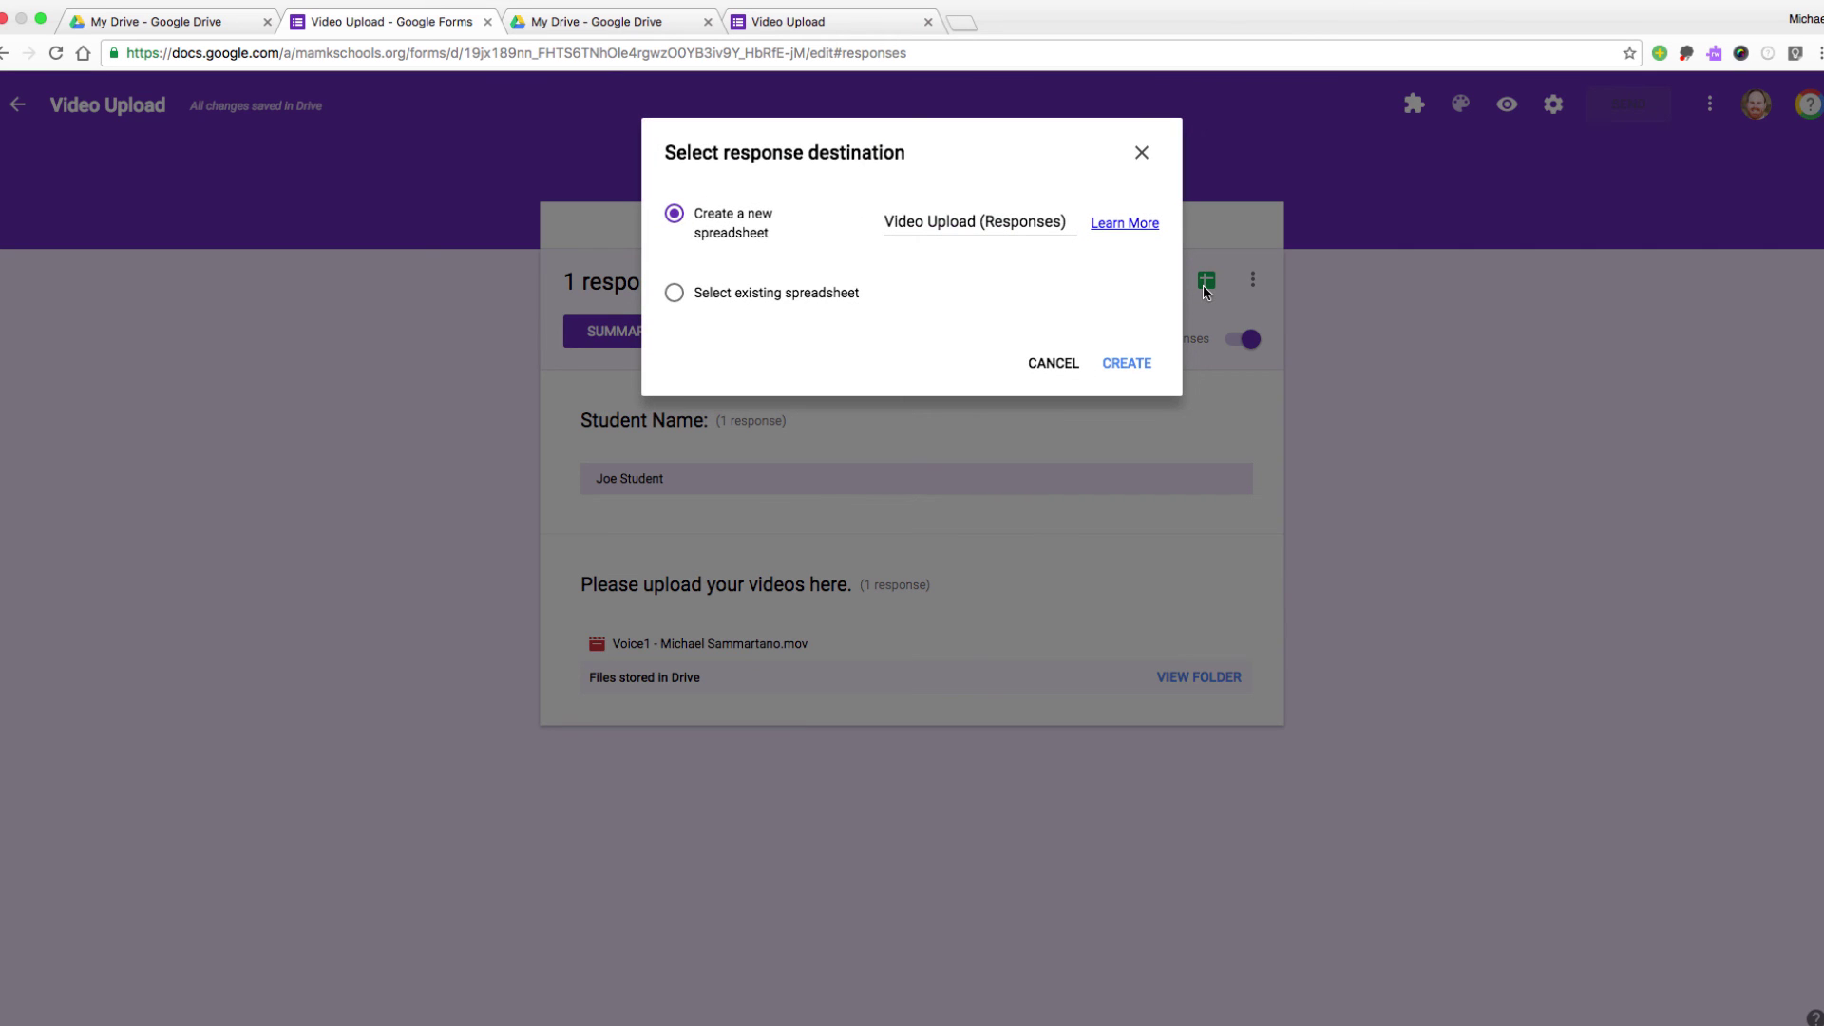
click(1127, 363)
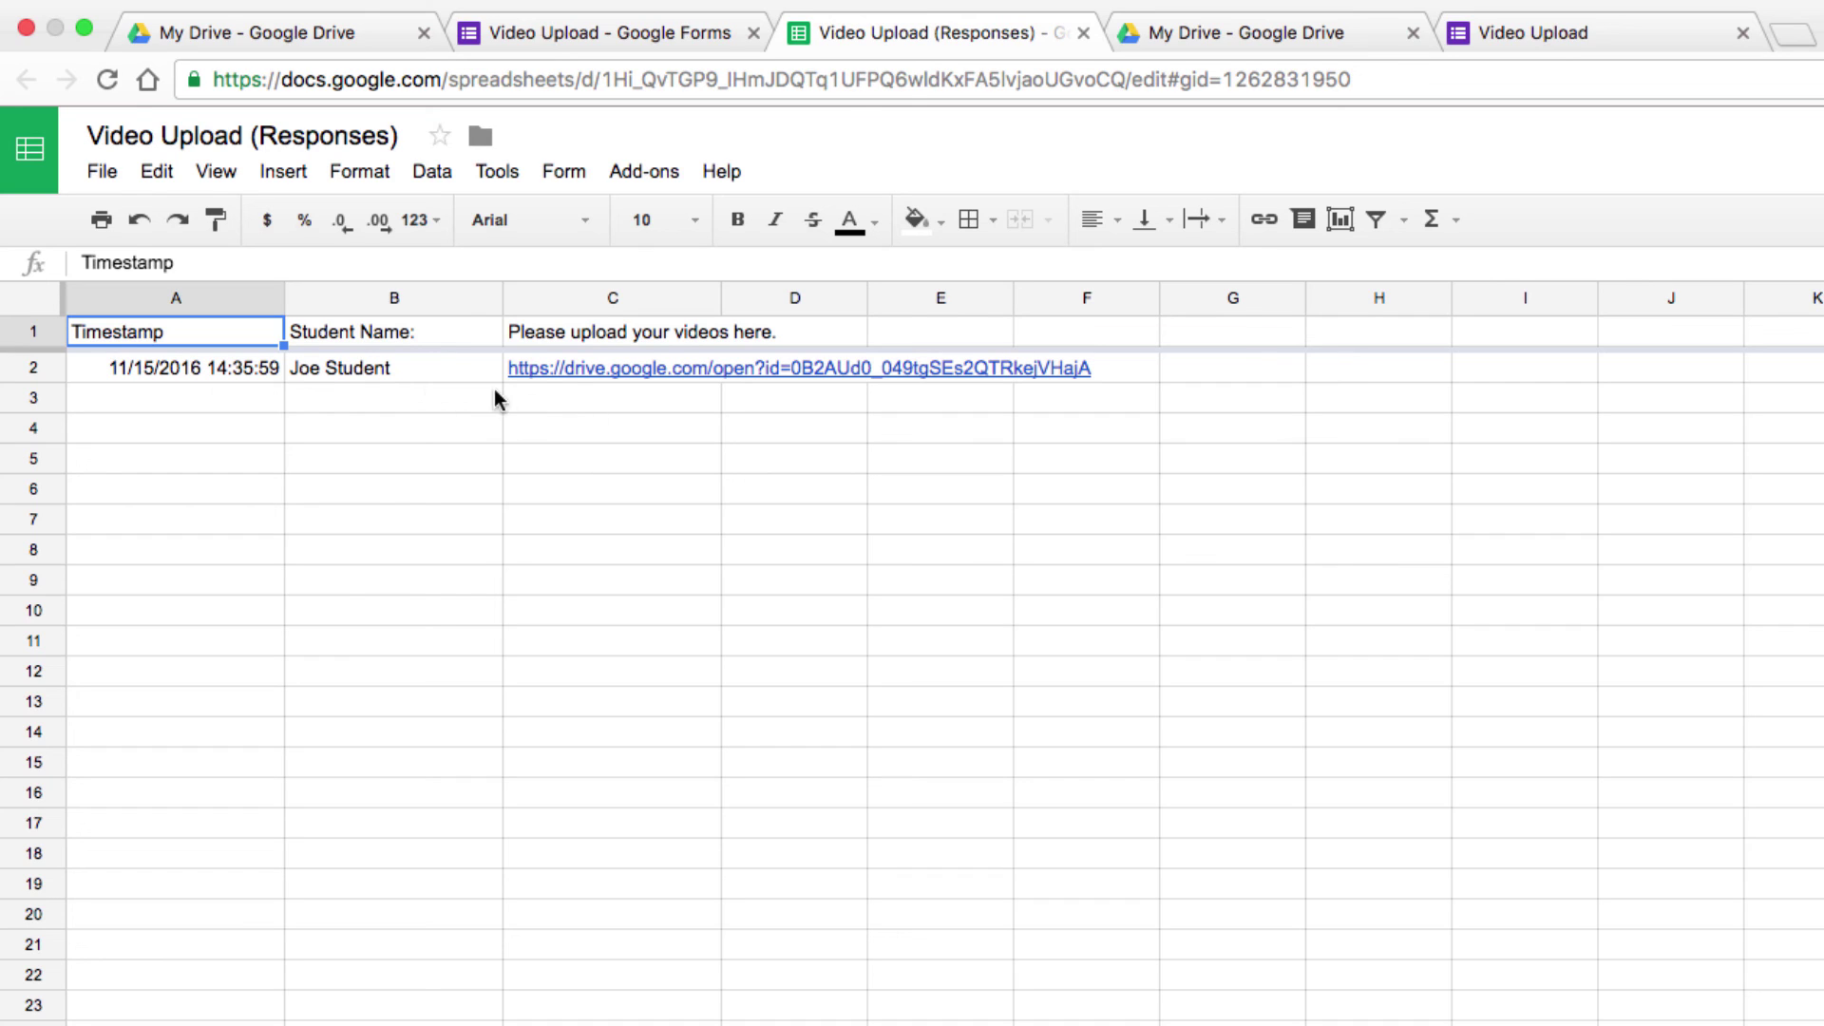
- Open the uploaded Voice1 video in Drive from the link in cell C2
click(568, 369)
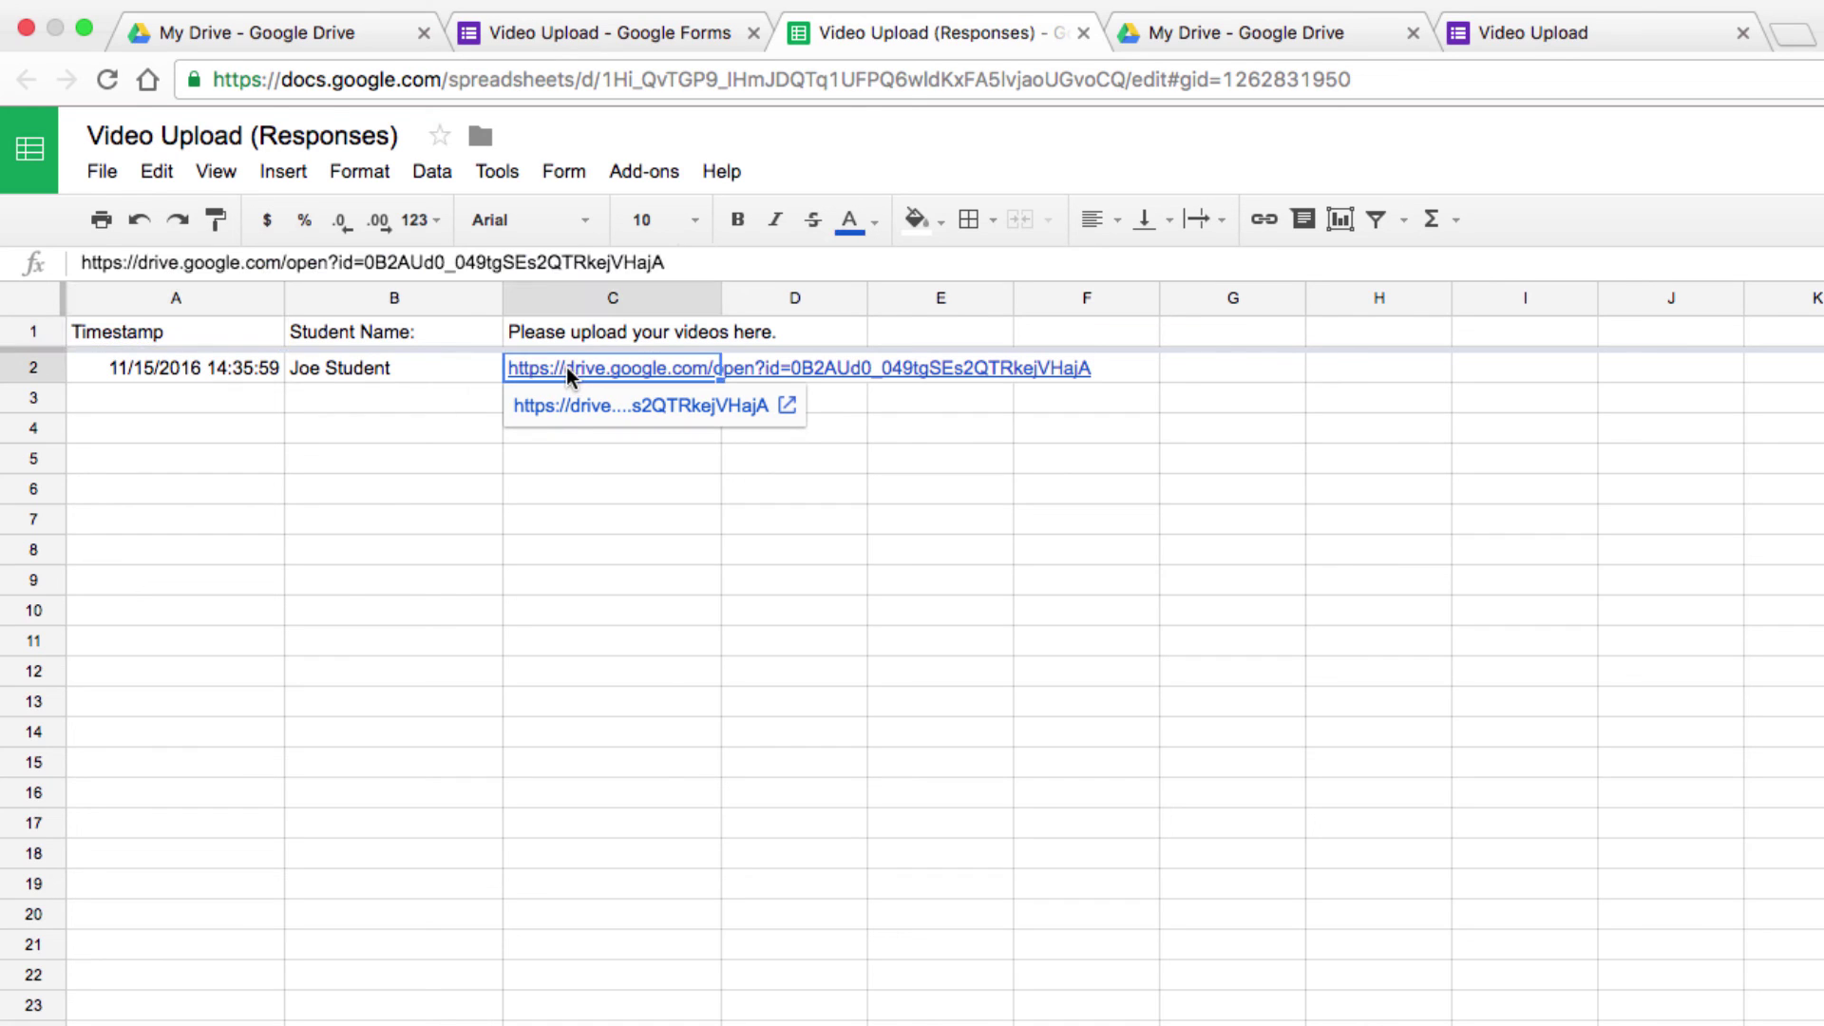
click(563, 406)
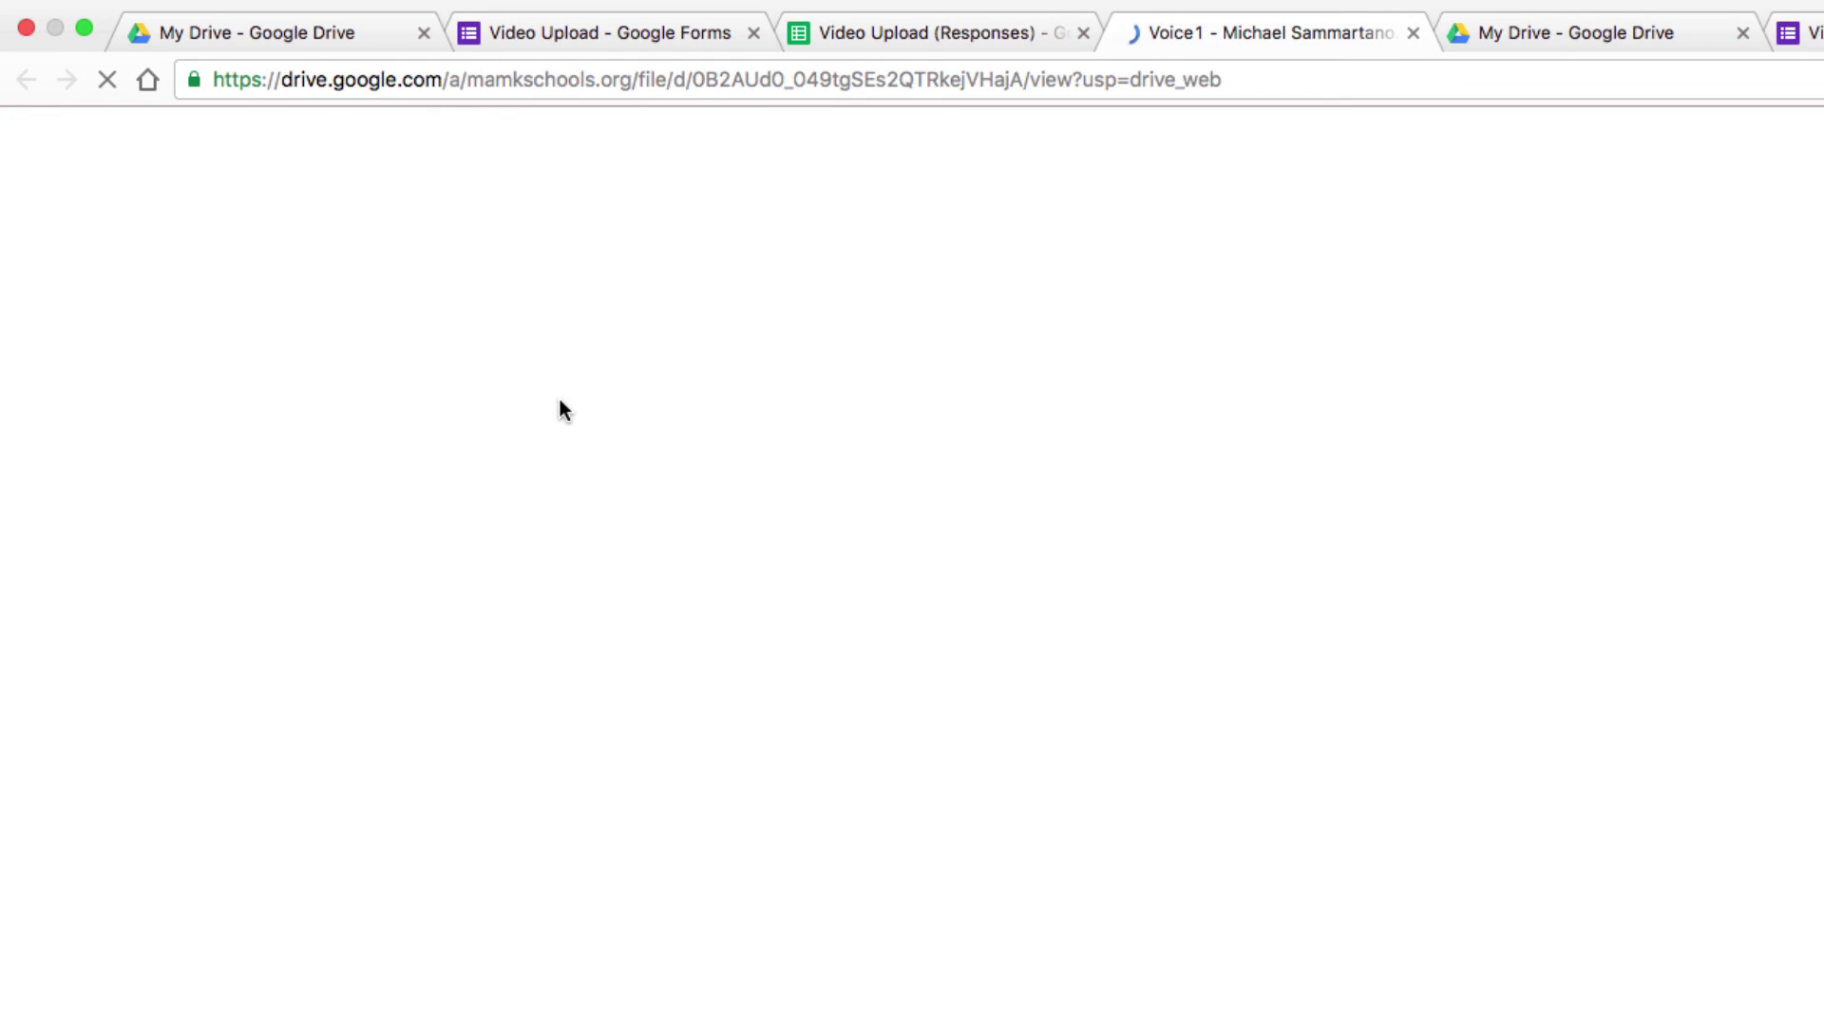